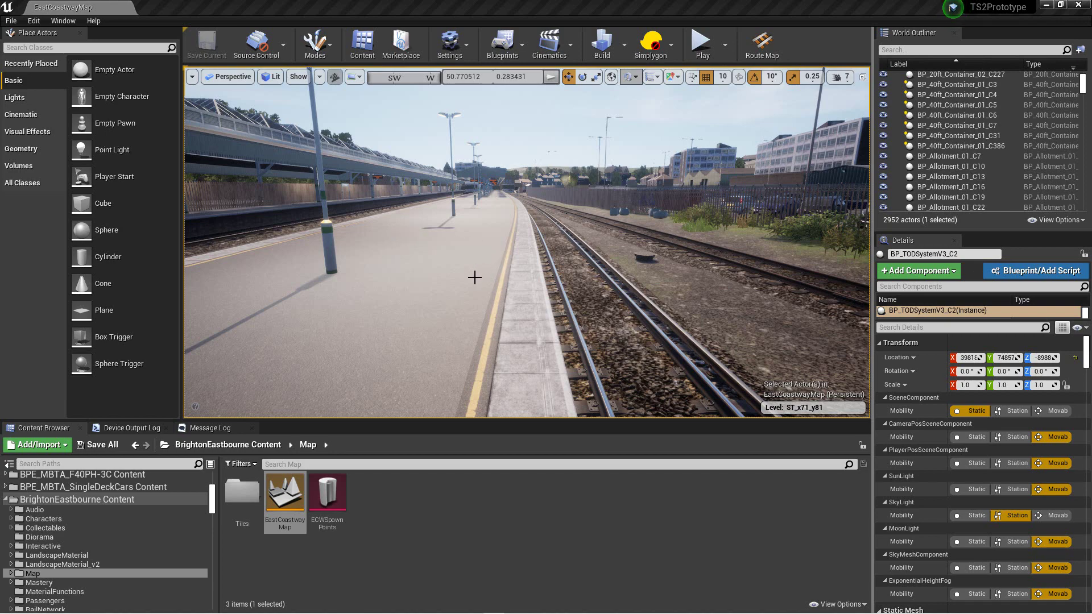
# - Run the EastCoastwayMap level in play mode at full screen to preview it, and end the session
pyautogui.moveTo(476, 277); pyautogui.dragTo(476, 231)
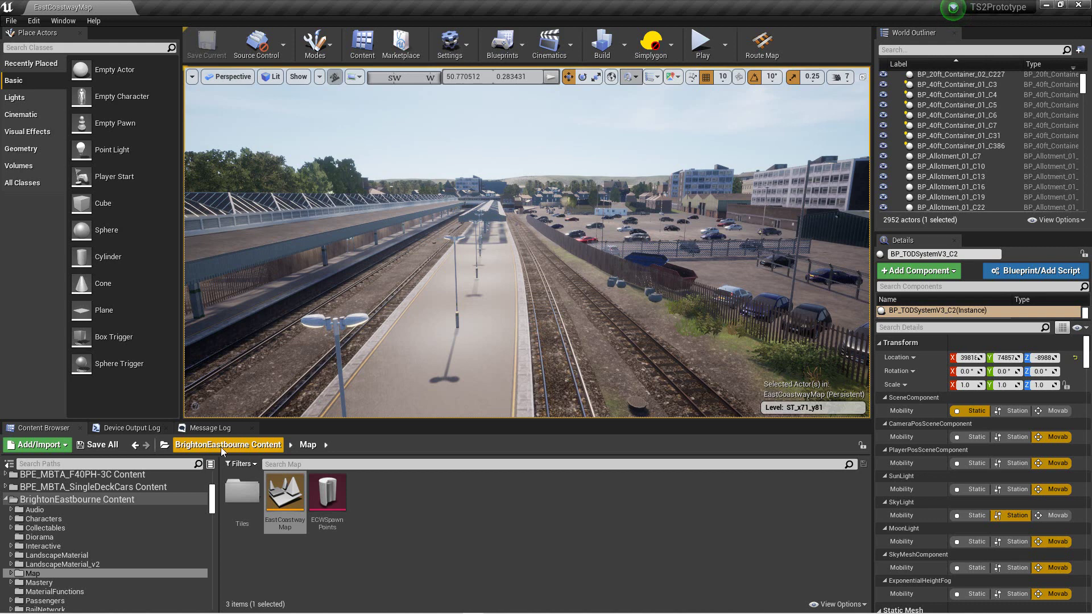
pyautogui.click(703, 51)
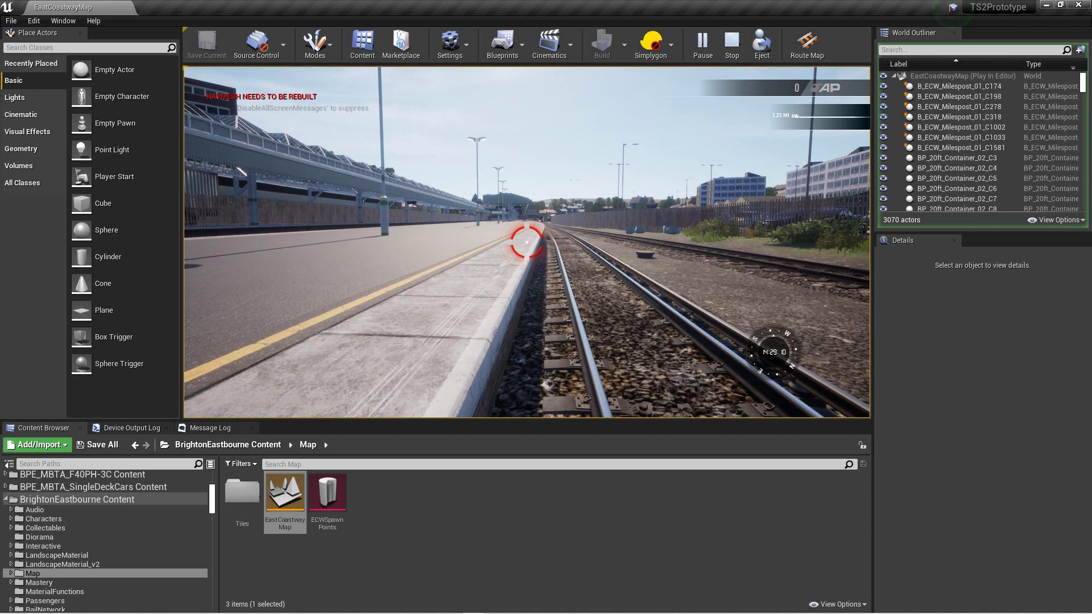
pyautogui.press('F11')
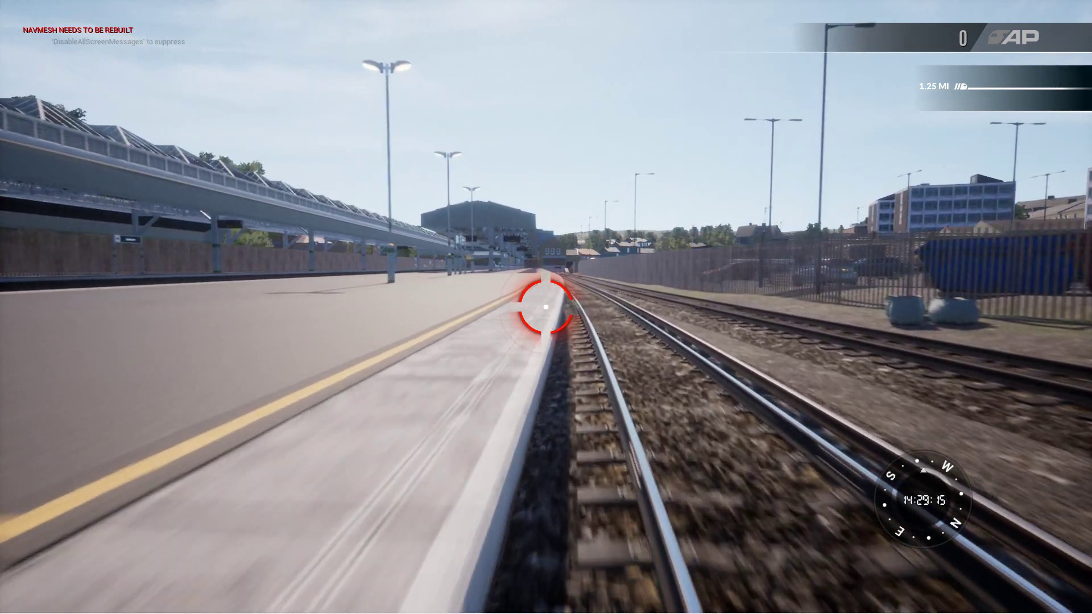
pyautogui.press('Escape')
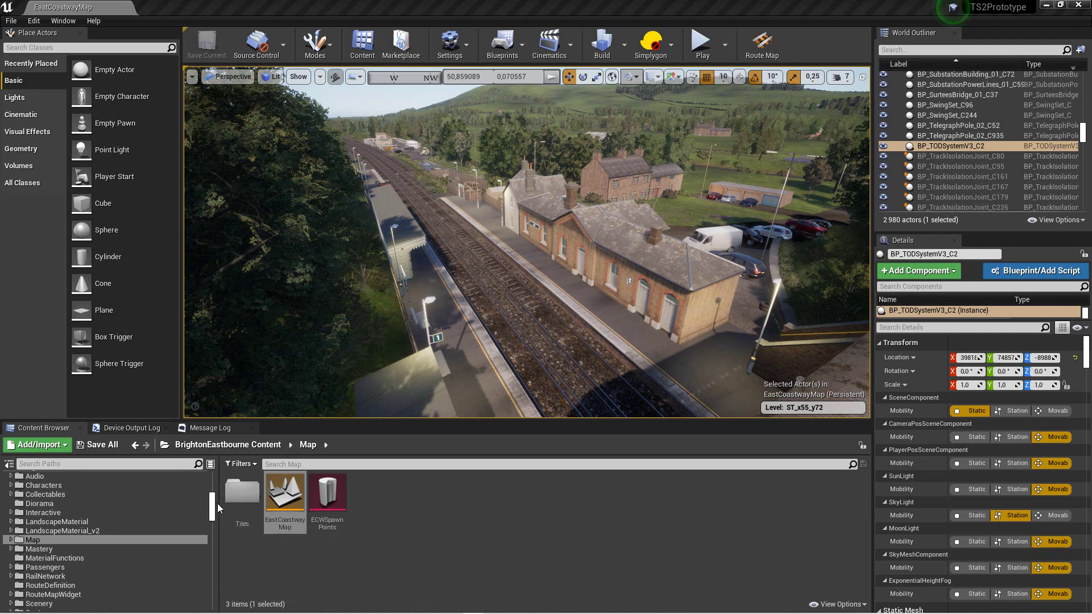
# - Open the FrontendLevel map from the Content/Core/Assets folder and focus the view on the PlayerStart1 actor
pyautogui.moveTo(214, 508); pyautogui.dragTo(215, 484)
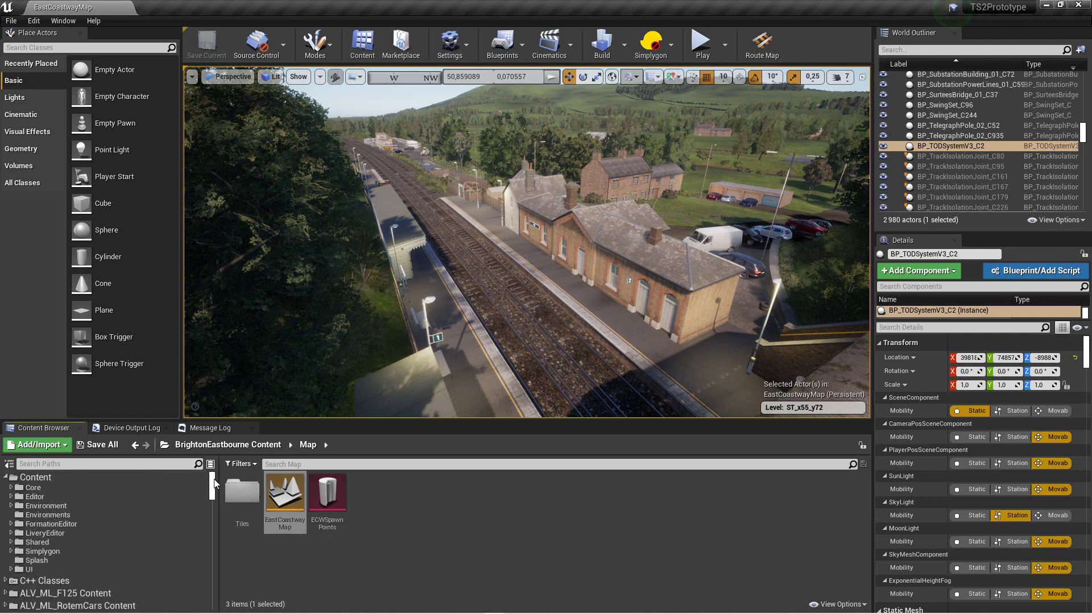
pyautogui.click(33, 489)
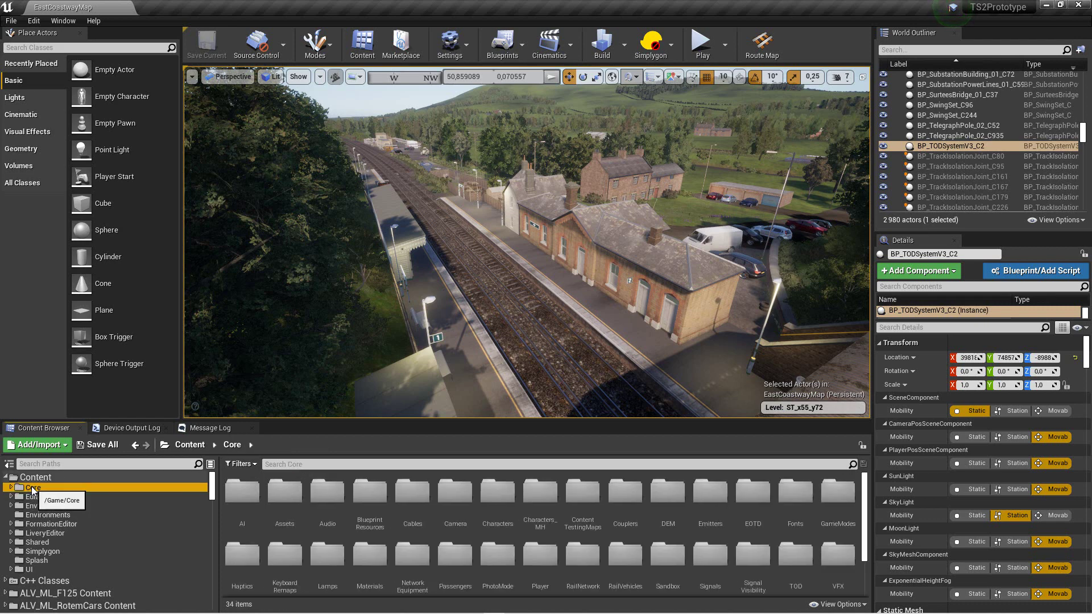
pyautogui.click(33, 489)
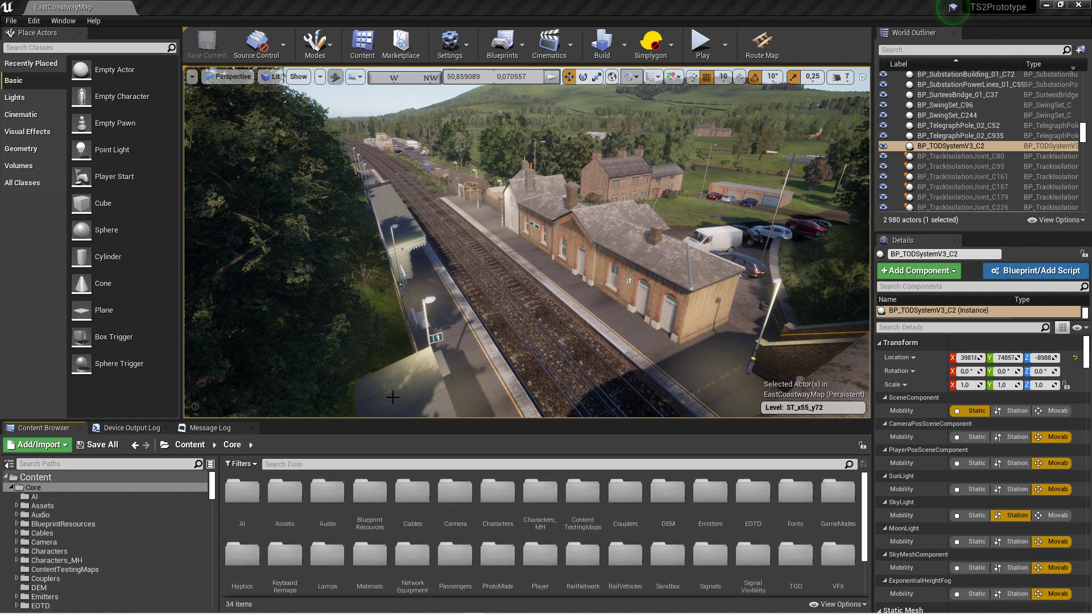
pyautogui.doubleClick(282, 495)
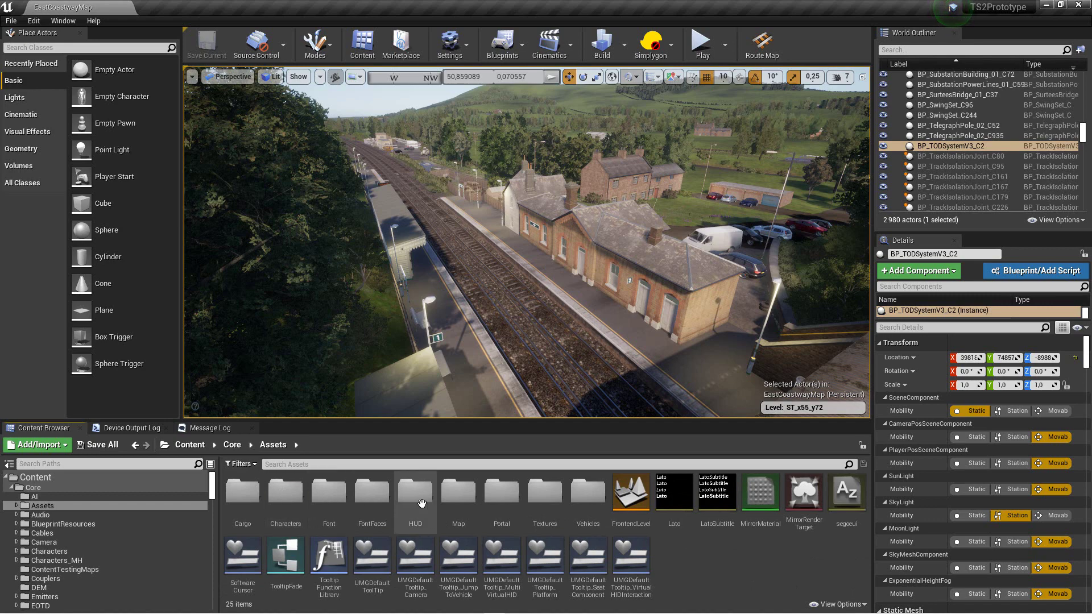
pyautogui.click(636, 495)
pyautogui.doubleClick(636, 495)
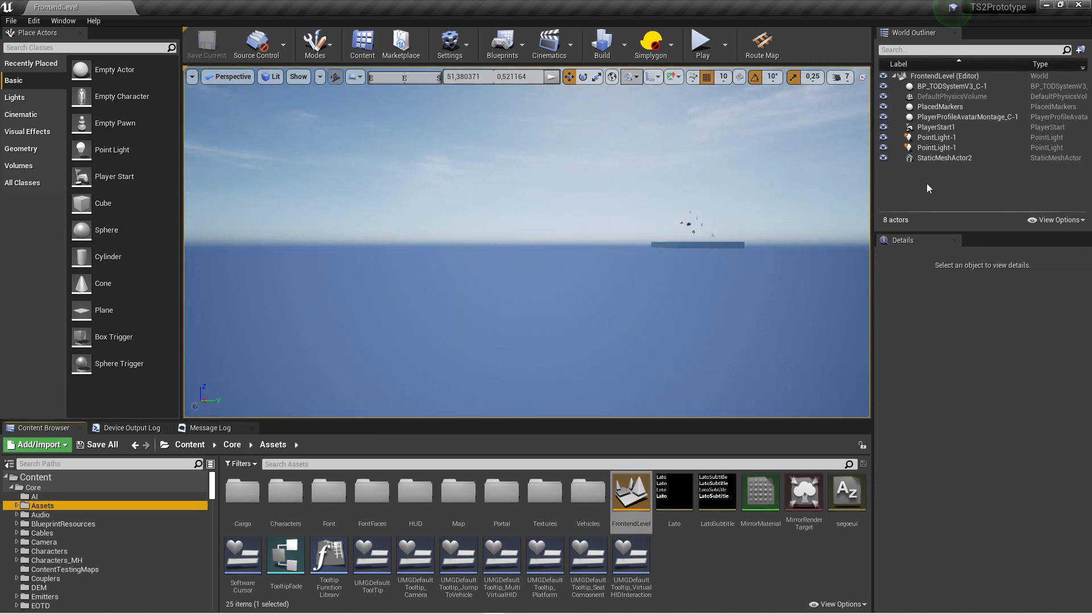
pyautogui.click(939, 128)
pyautogui.doubleClick(940, 128)
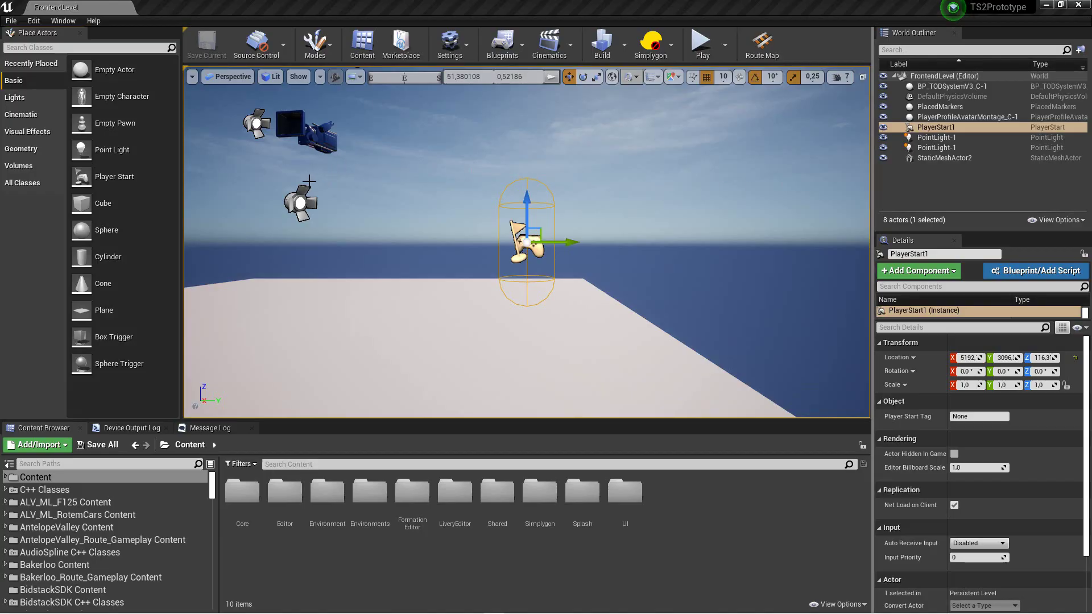
# - Start a new plugin from the project's plugin list using the Content Only template
pyautogui.click(33, 20)
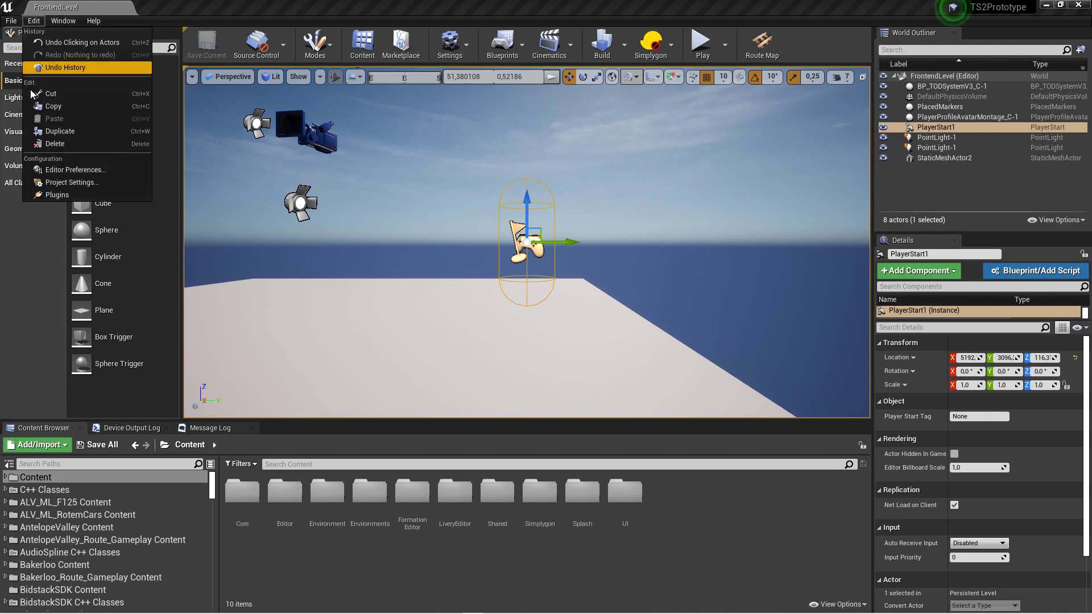
pyautogui.click(45, 195)
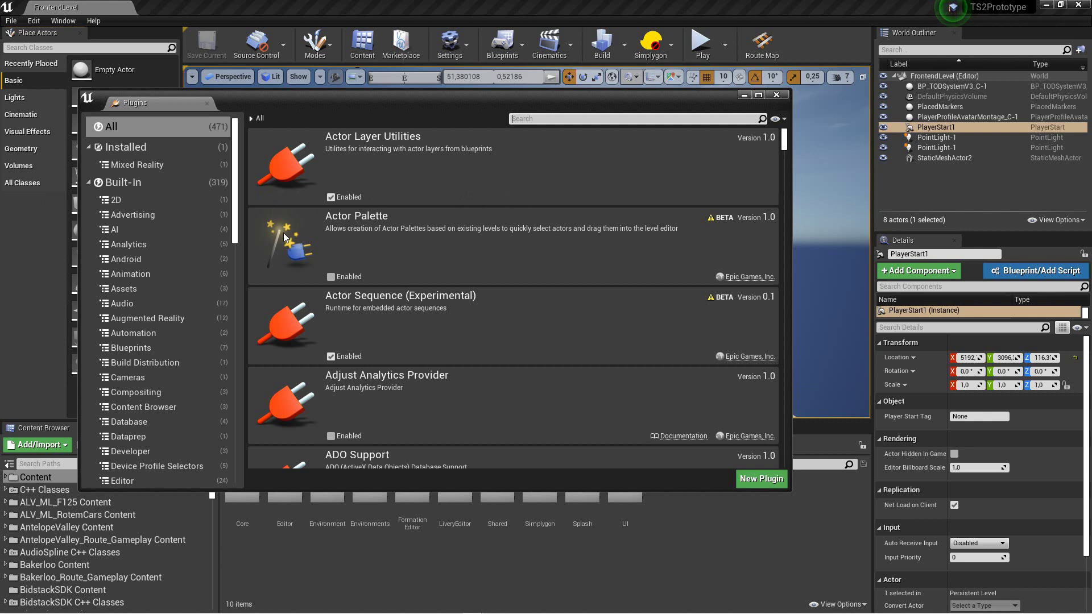
pyautogui.moveTo(235, 209); pyautogui.dragTo(231, 423)
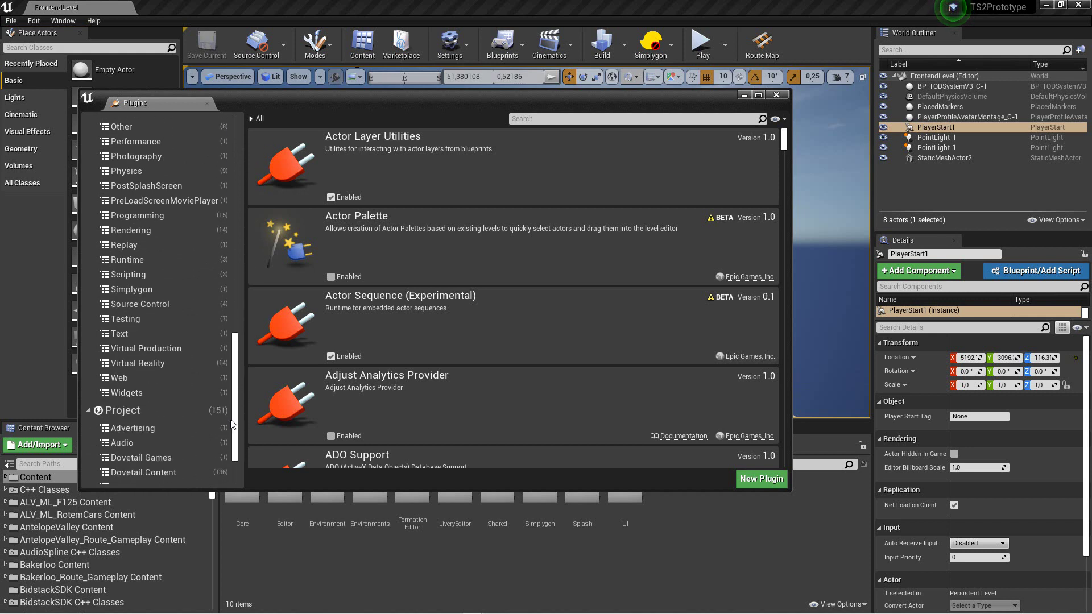
pyautogui.click(762, 480)
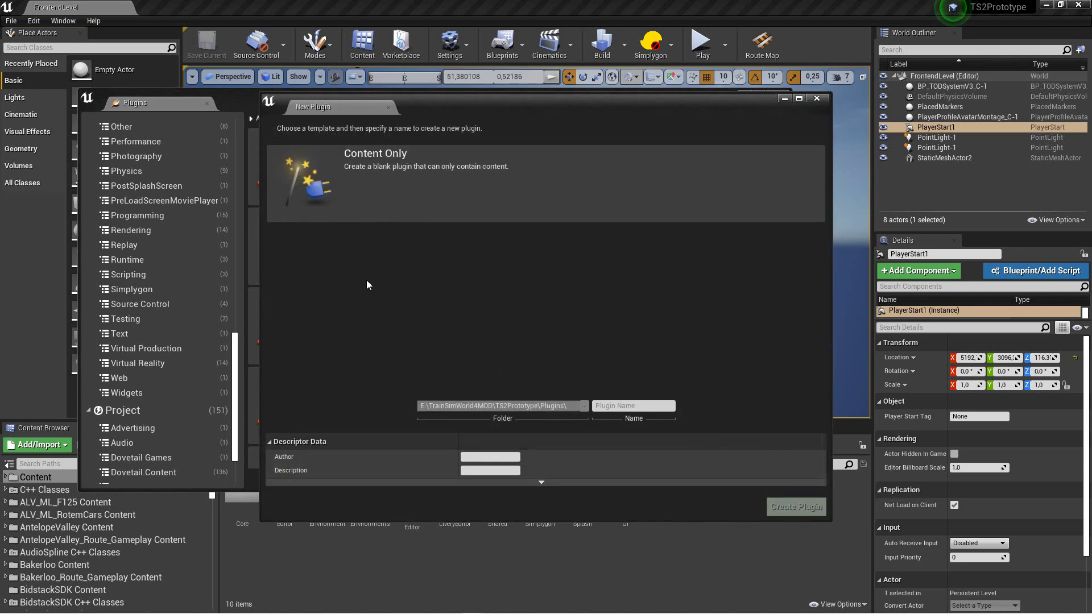
pyautogui.click(375, 189)
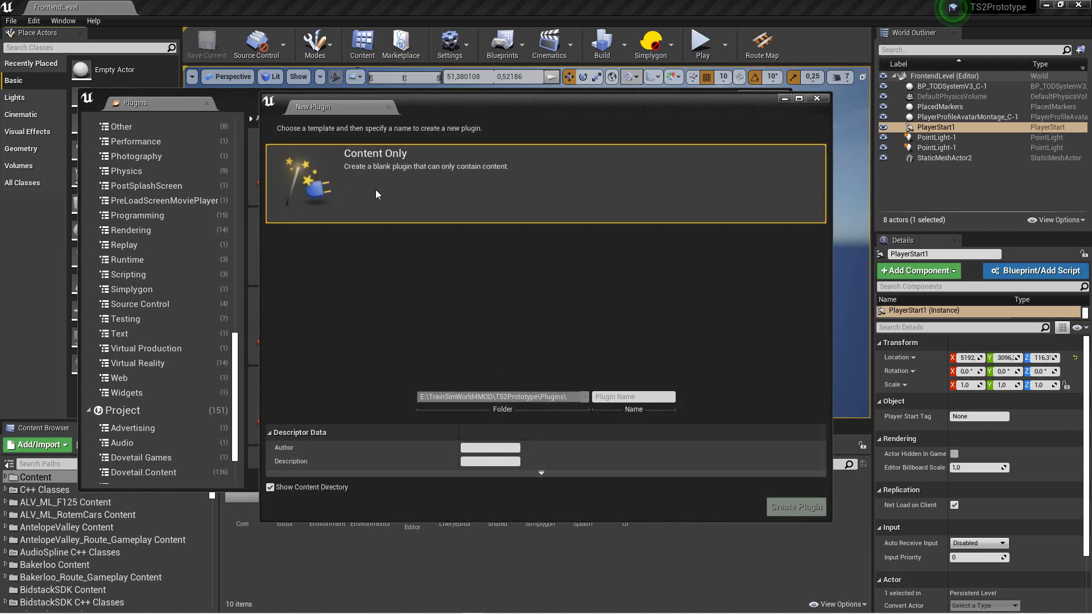
pyautogui.click(380, 250)
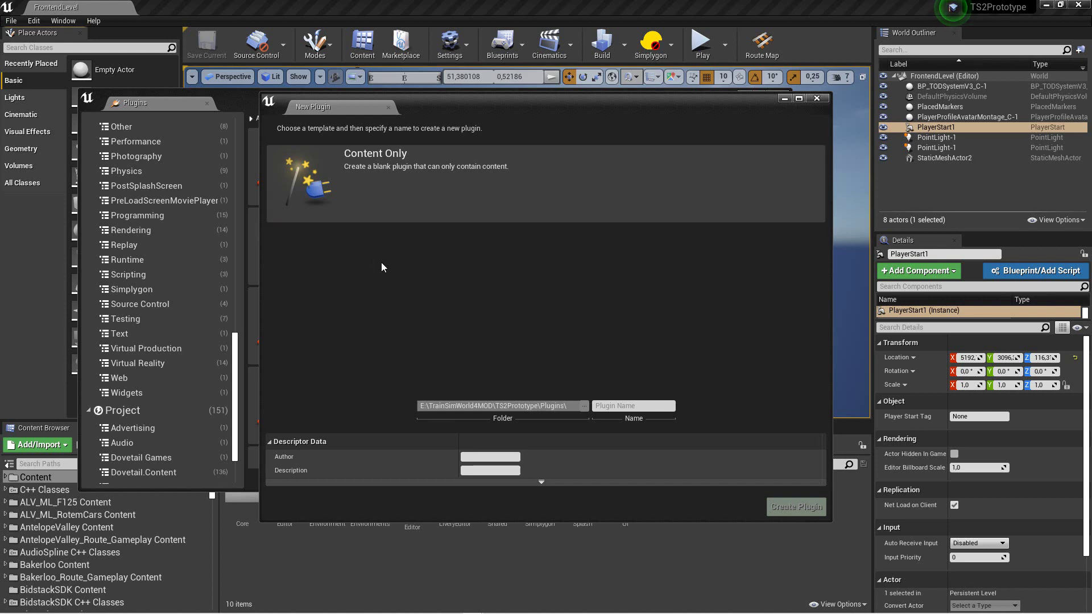
pyautogui.click(602, 407)
pyautogui.click(462, 210)
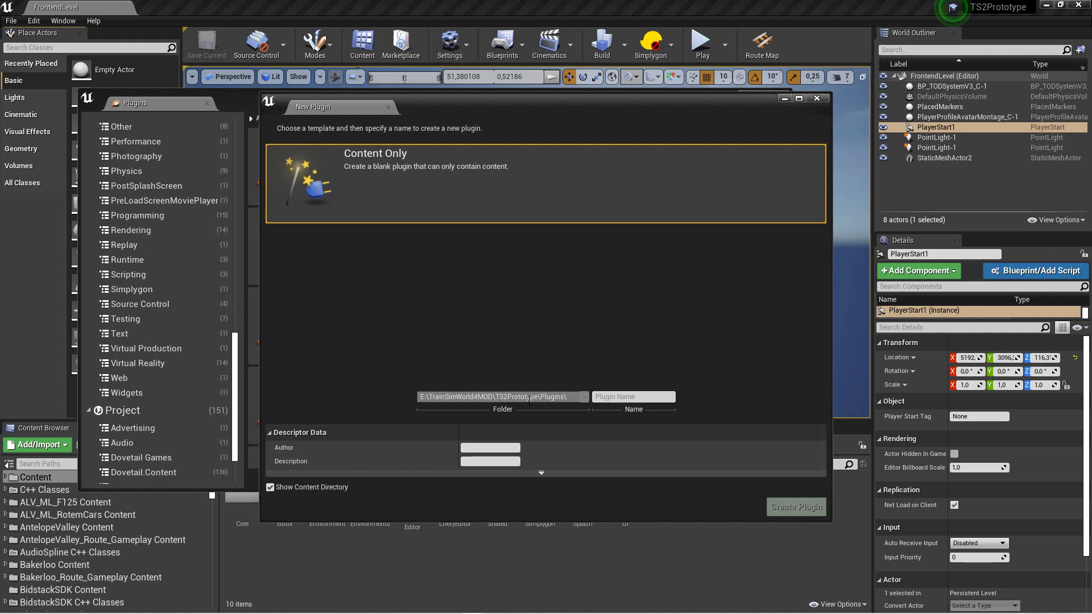
# - Name the plugin MyPluginMeletou1, fill in the author's name, create the plugin and close the plugin list
pyautogui.click(603, 397)
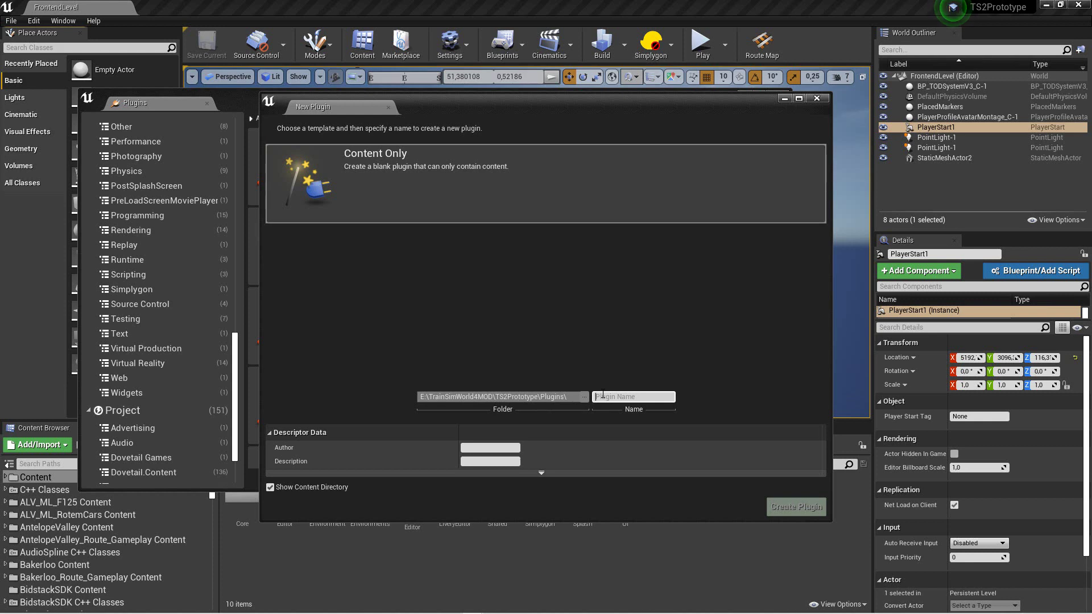
pyautogui.write('MyPlugin')
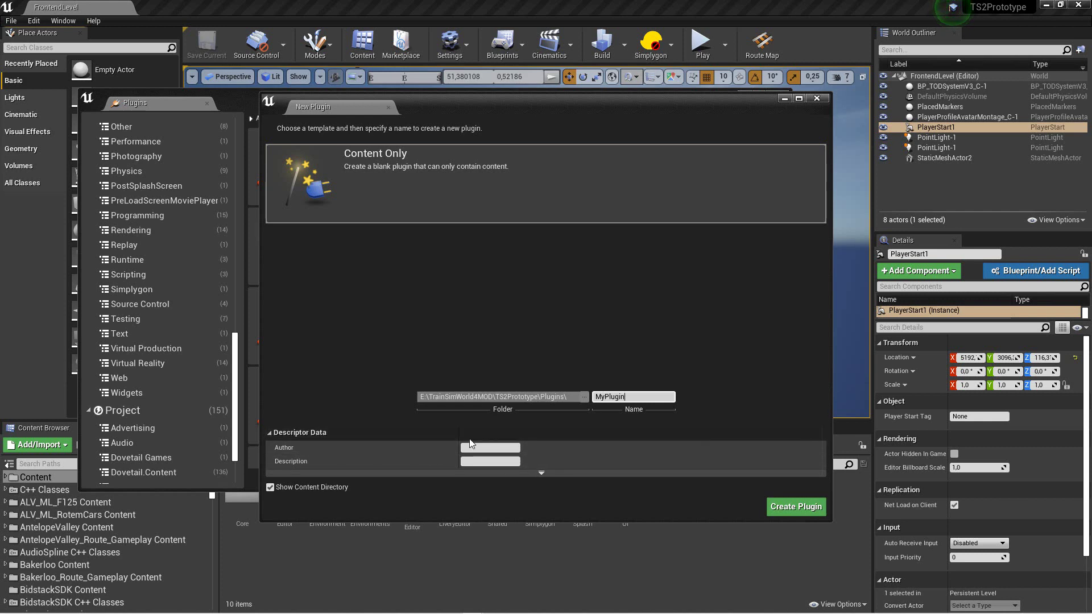
pyautogui.write('Meletou1')
pyautogui.click(470, 448)
pyautogui.write('Meletou1')
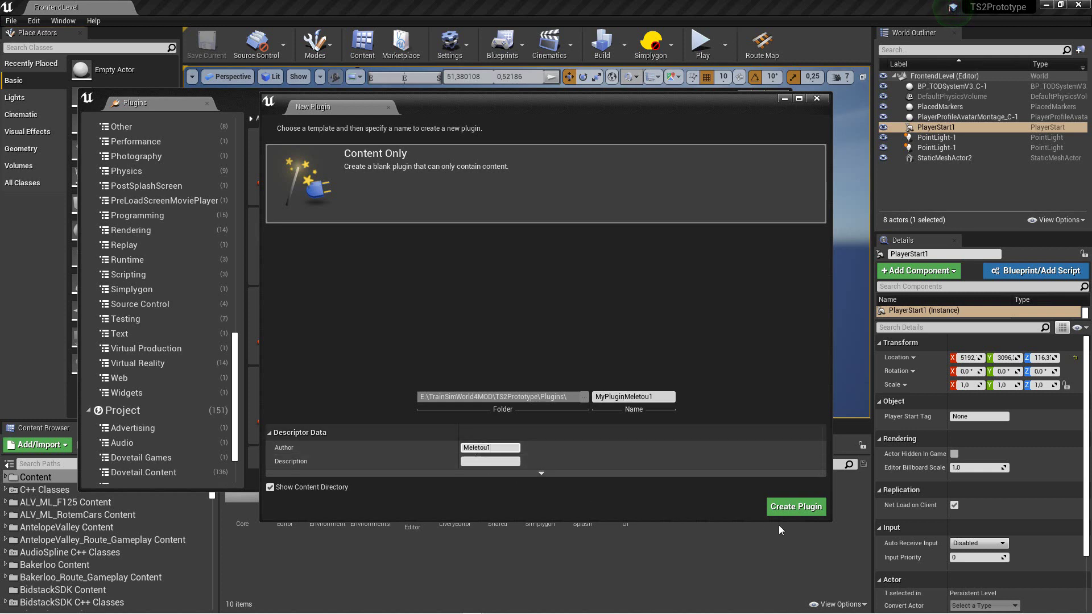
pyautogui.click(786, 508)
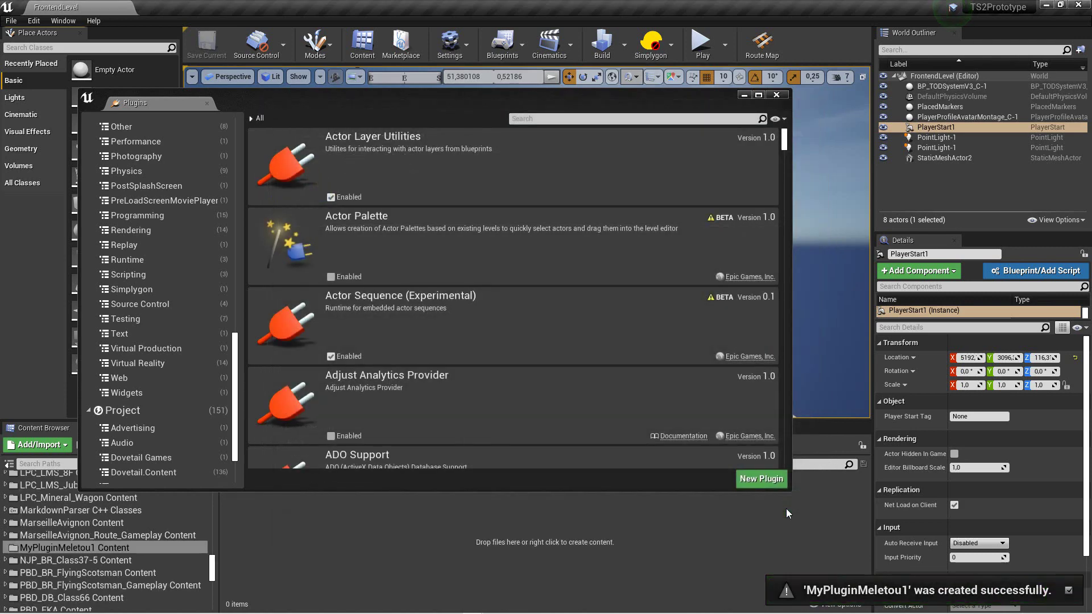
pyautogui.click(777, 95)
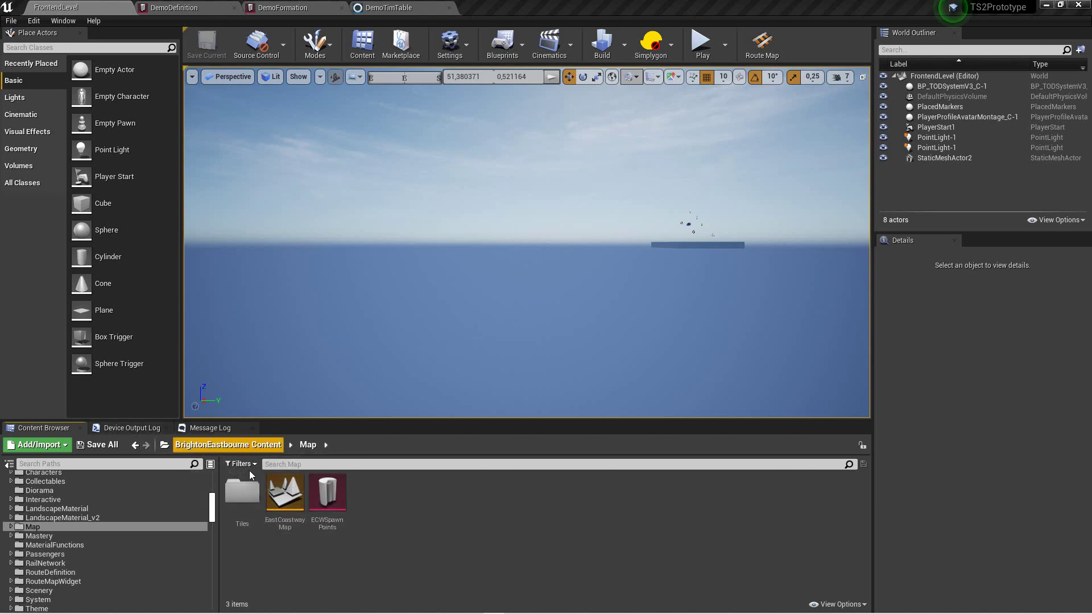
# - Open the EastCoastwayMap level from the BrightonEastbourne Map folder and display its Route Map
pyautogui.doubleClick(293, 498)
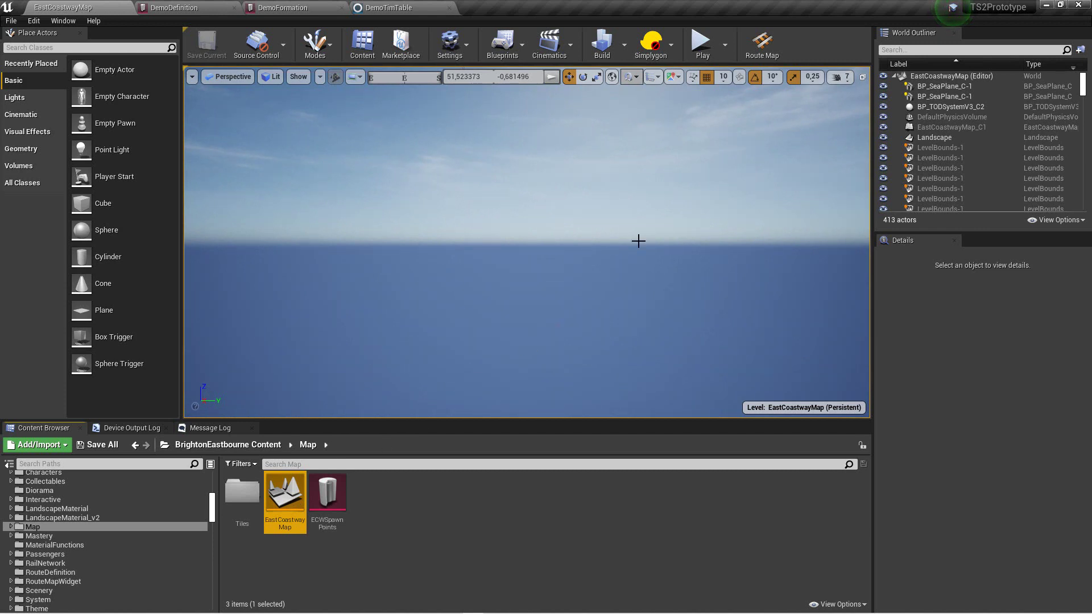
pyautogui.click(763, 54)
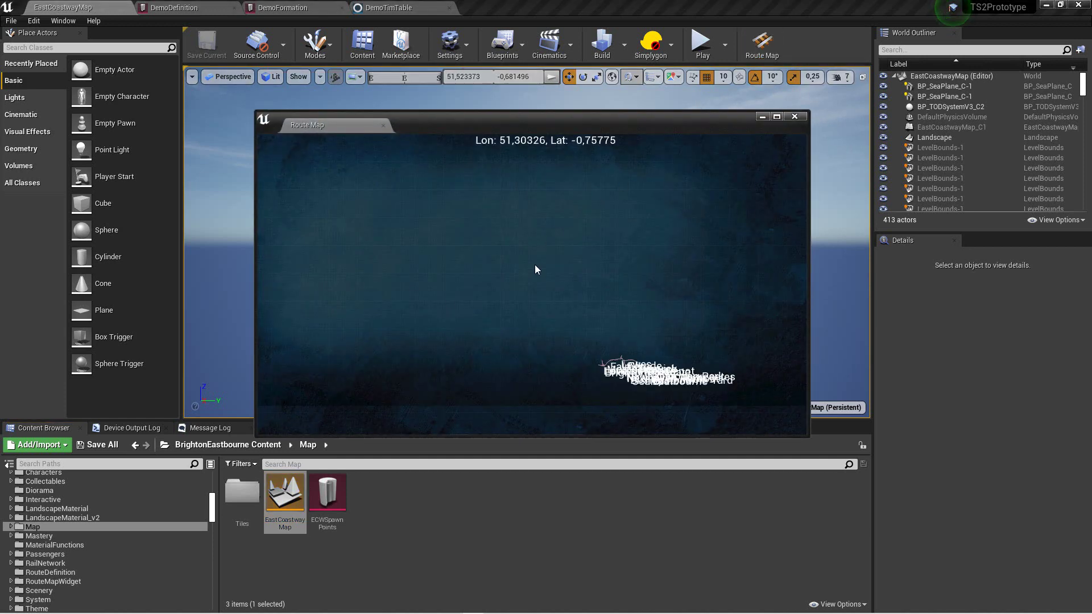
# - Jump the 3D world to Berwick from the Route Map, close the map and fly the view along the track to the station
pyautogui.moveTo(544, 287); pyautogui.dragTo(434, 205)
pyautogui.scroll(2, 518, 255)
pyautogui.scroll(3, 435, 208)
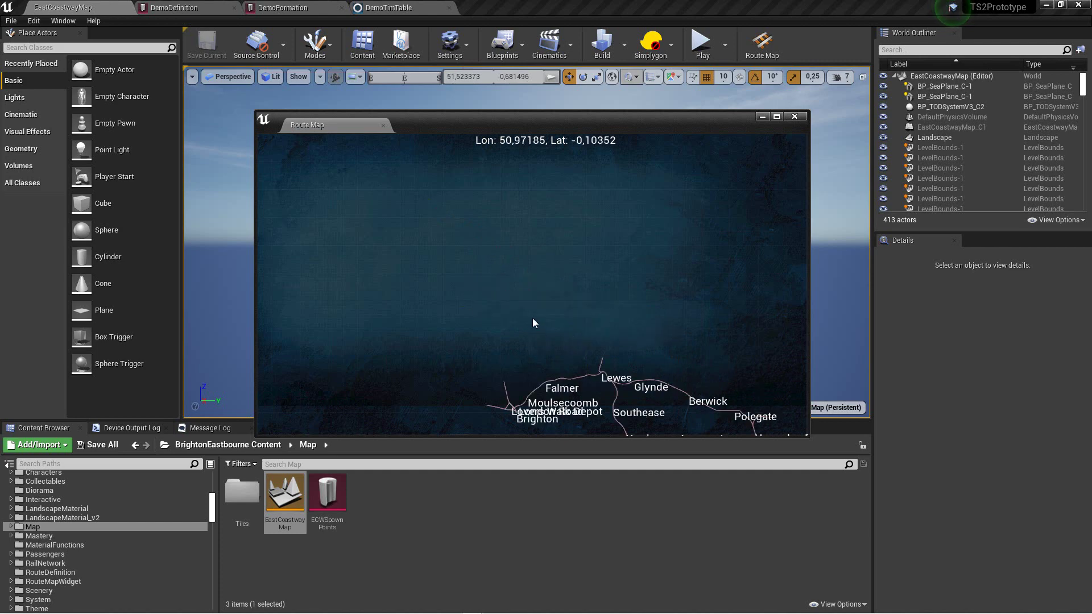
pyautogui.moveTo(532, 320); pyautogui.dragTo(473, 200)
pyautogui.scroll(2, 479, 204)
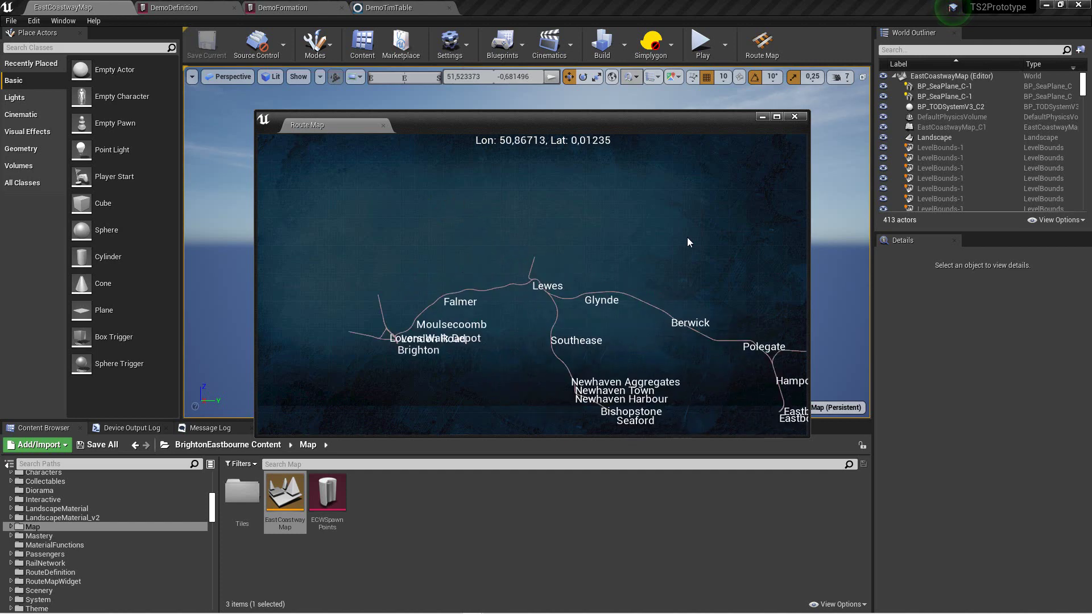
pyautogui.moveTo(689, 242); pyautogui.dragTo(536, 206)
pyautogui.scroll(2, 534, 210)
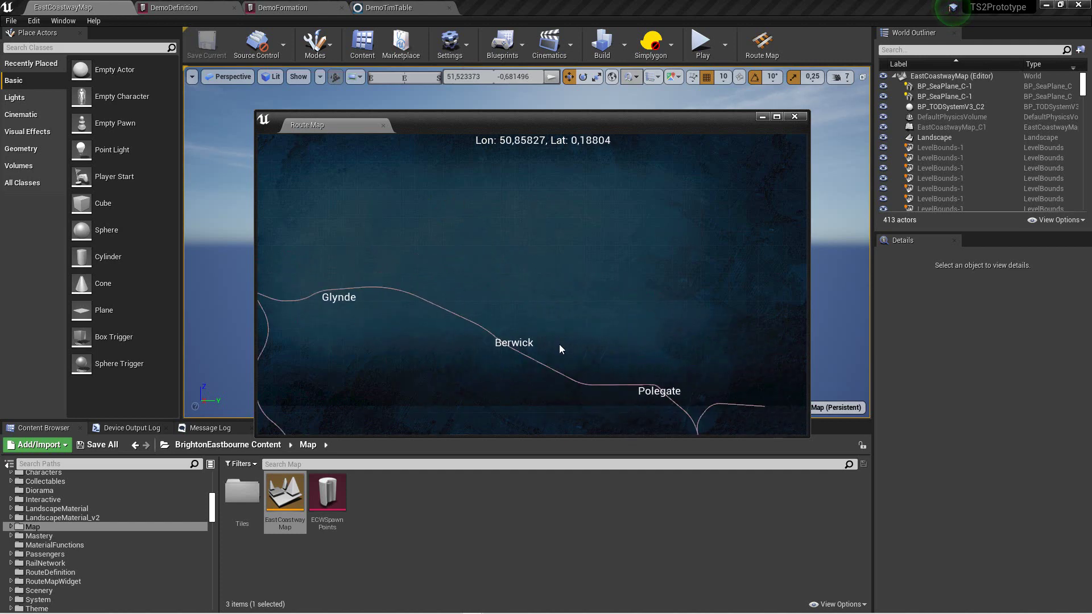
pyautogui.moveTo(560, 345); pyautogui.dragTo(560, 227)
pyautogui.scroll(2, 560, 228)
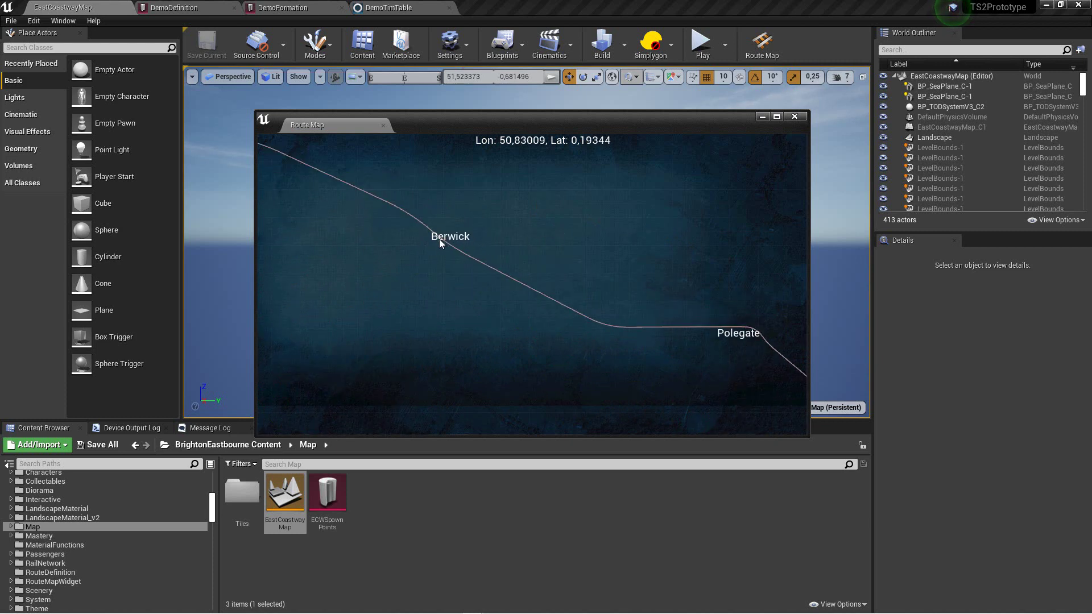
pyautogui.rightClick(442, 238)
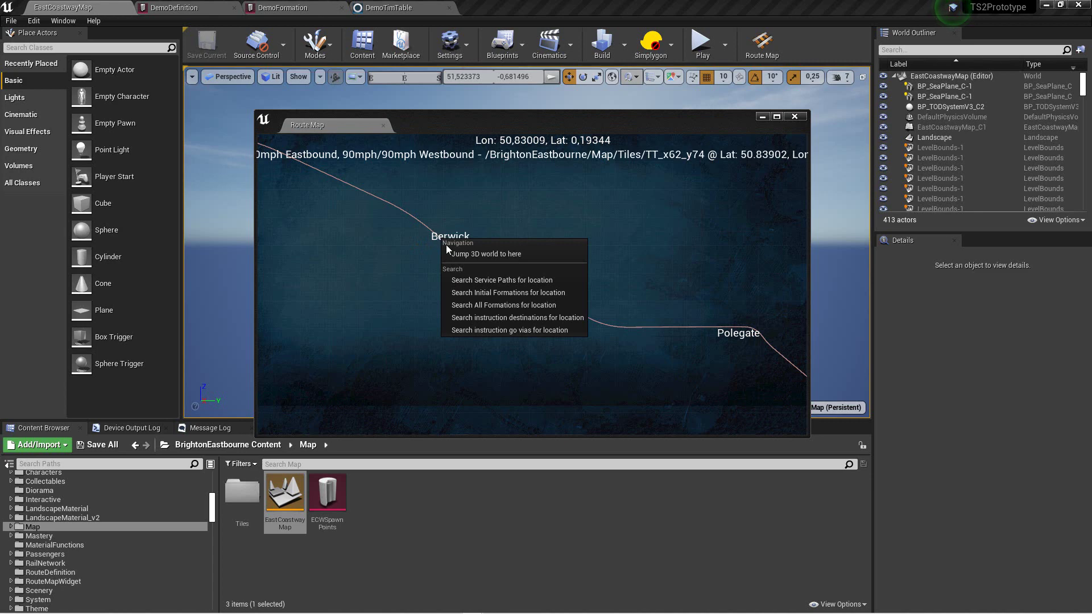
pyautogui.click(460, 255)
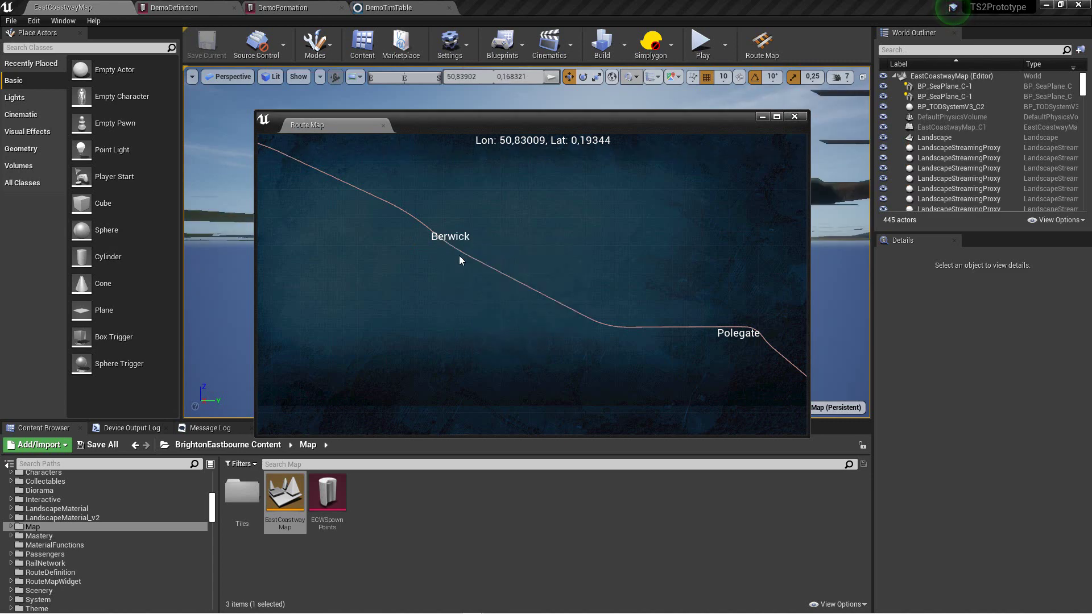
pyautogui.click(796, 116)
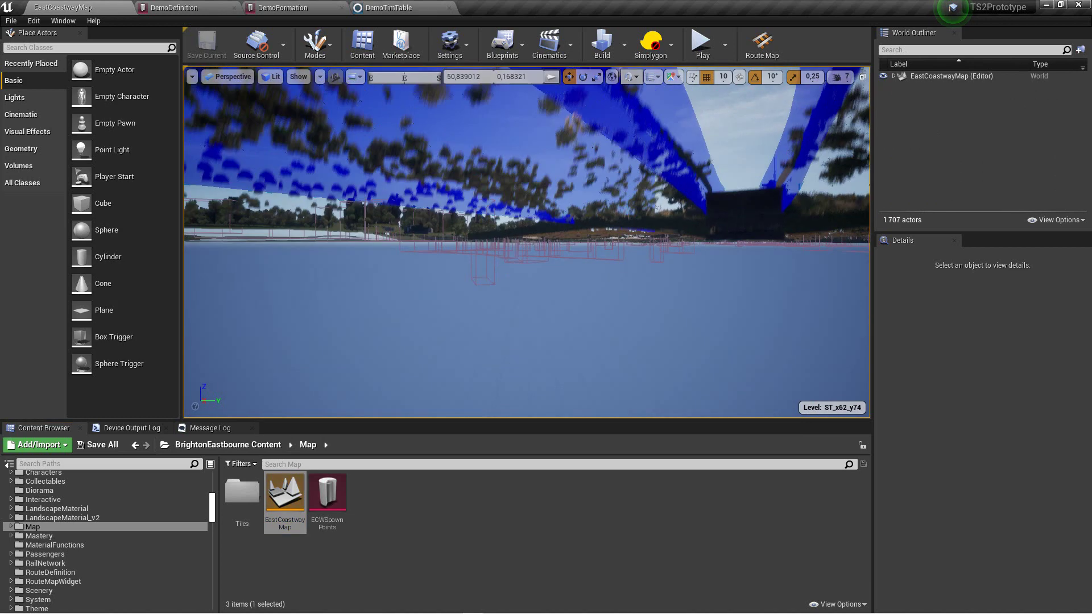
pyautogui.press('Up')
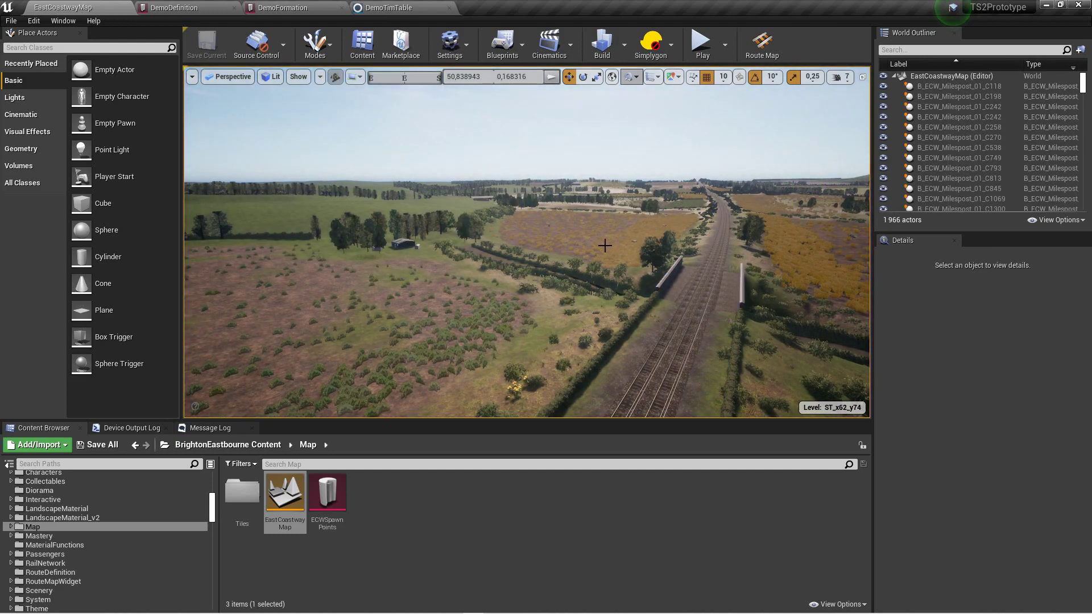
pyautogui.moveTo(588, 264); pyautogui.dragTo(476, 250, button='right')
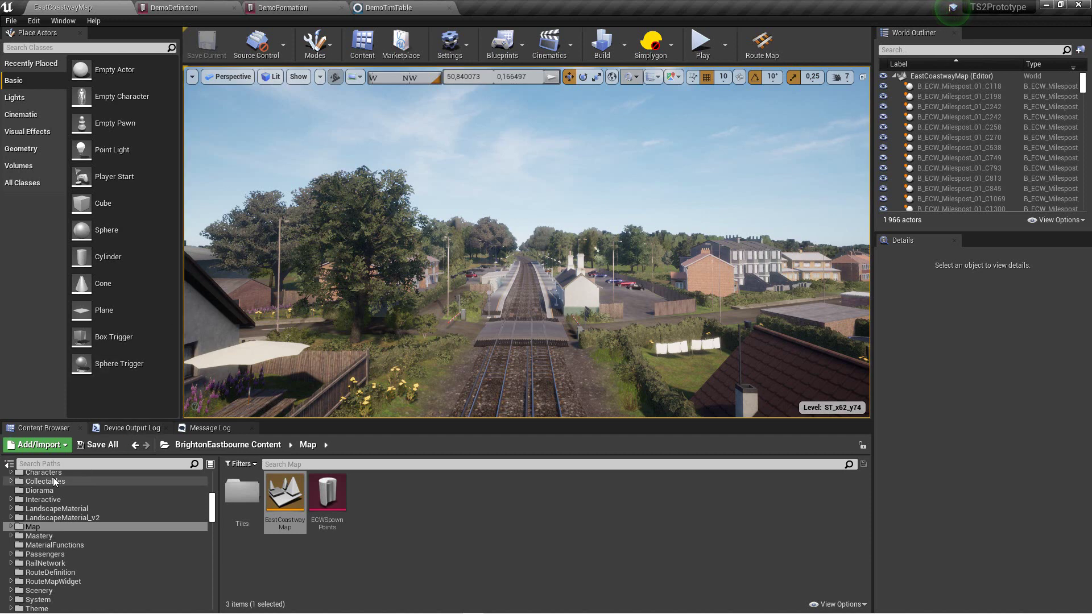
# - Search the content folders for myplu and show the contents of the MyPluginMeletou1 plugin folder
pyautogui.click(60, 465)
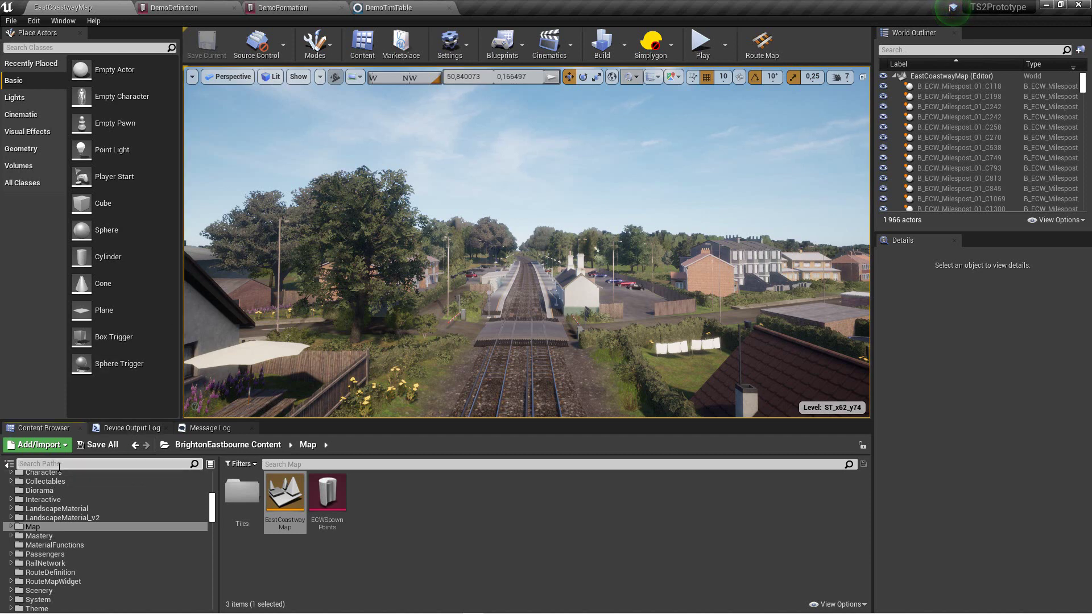
pyautogui.write('my')
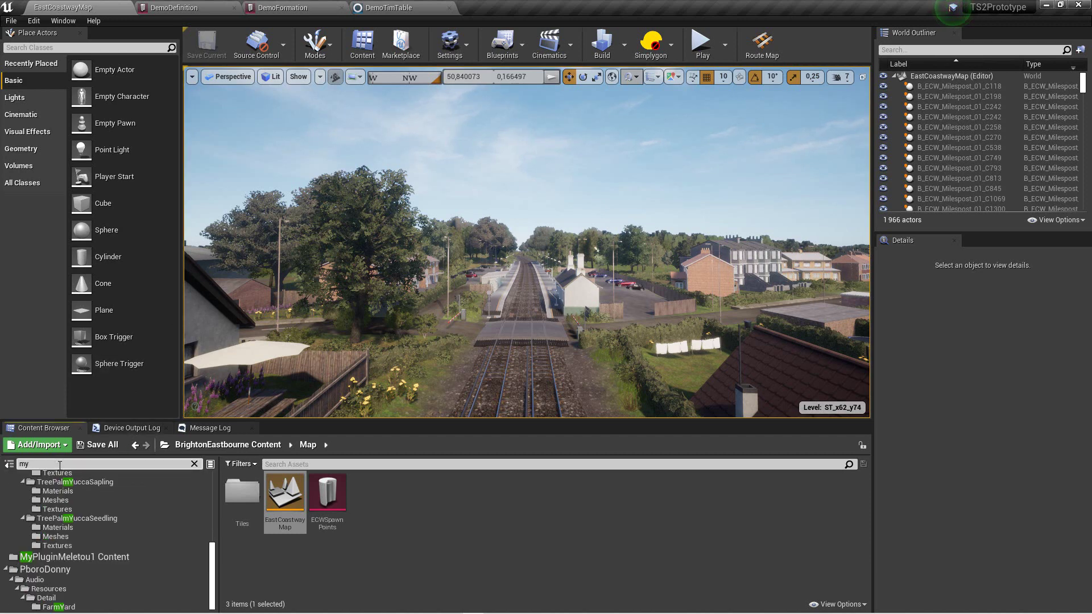
pyautogui.write('plu')
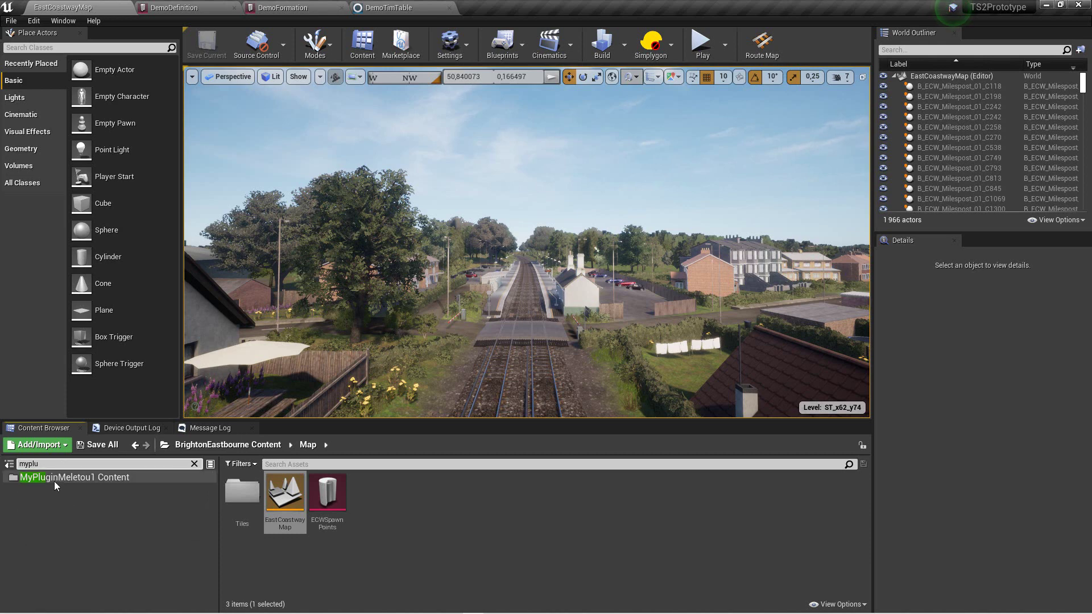
pyautogui.click(63, 478)
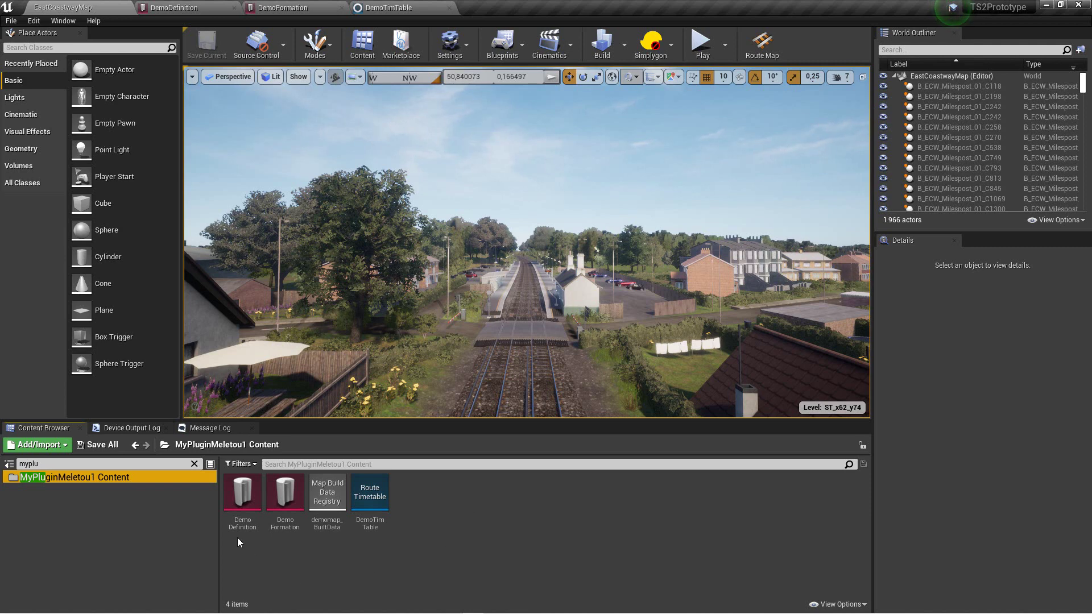
# - Create a data asset of class RouteDefinition in the MyPluginMeletou1 folder, keeping the default name
pyautogui.moveTo(237, 534)
pyautogui.rightClick(465, 507)
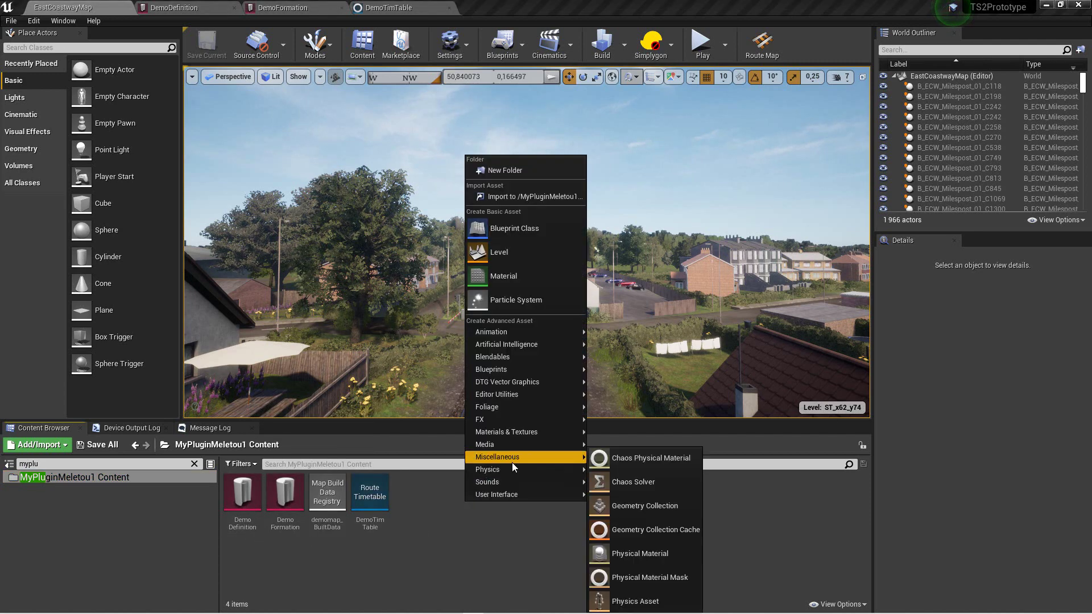
pyautogui.moveTo(520, 462)
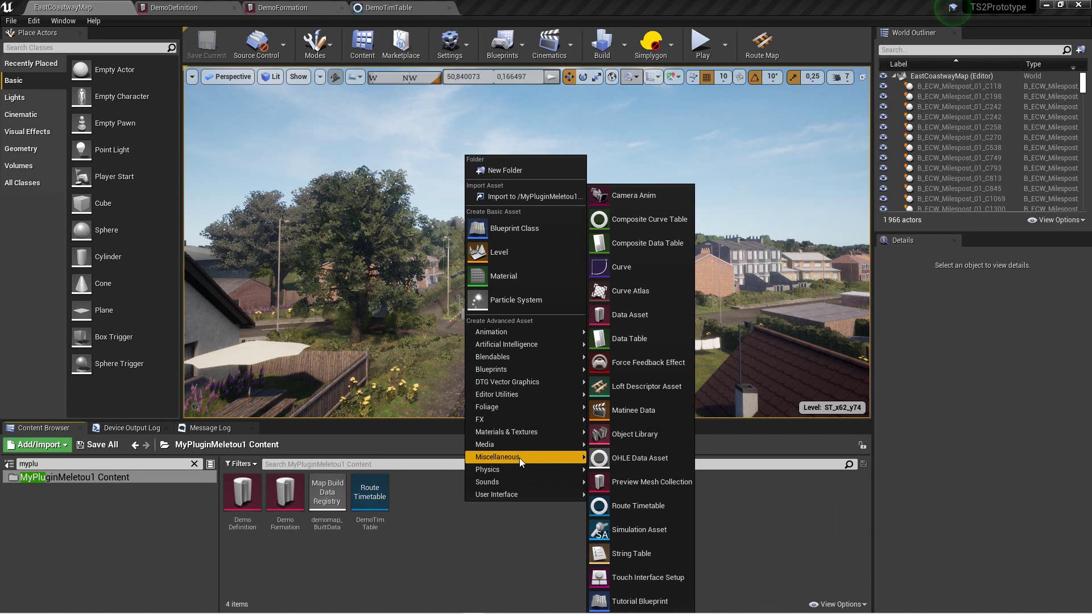
pyautogui.click(629, 316)
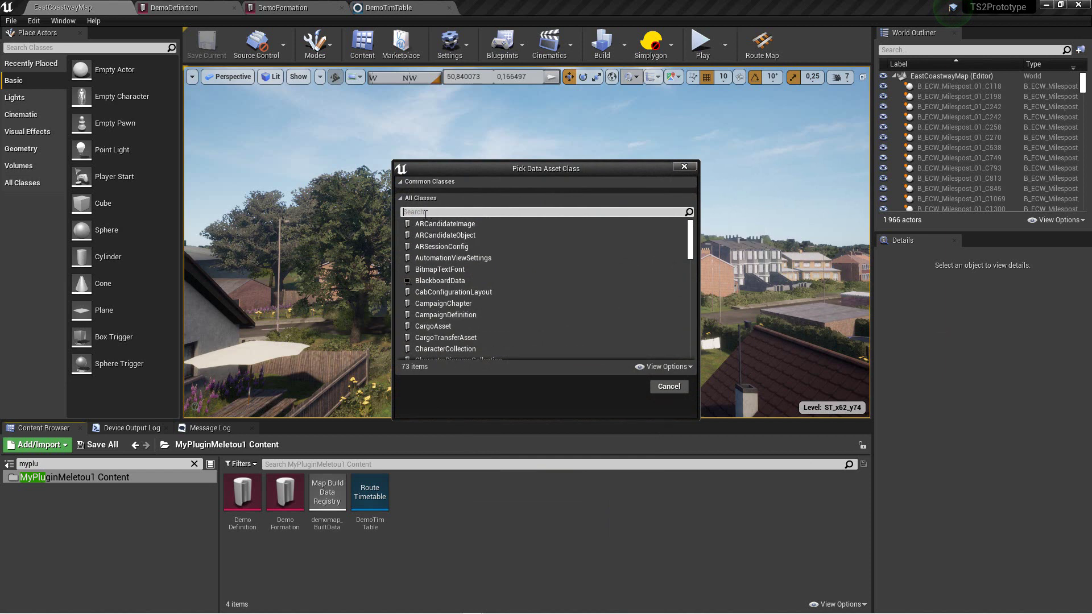
pyautogui.write('defi')
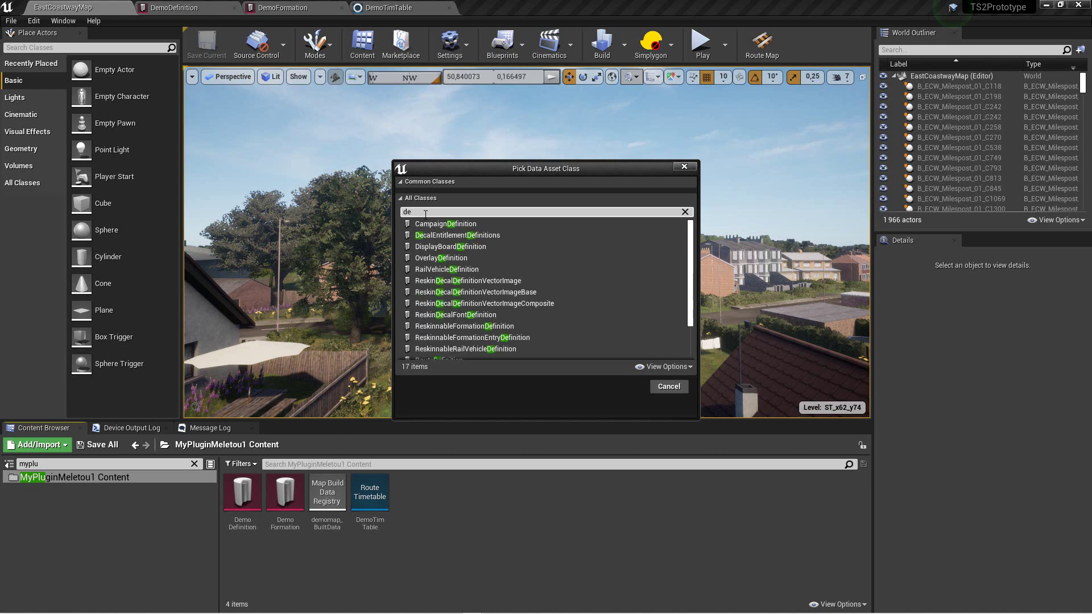
pyautogui.click(439, 359)
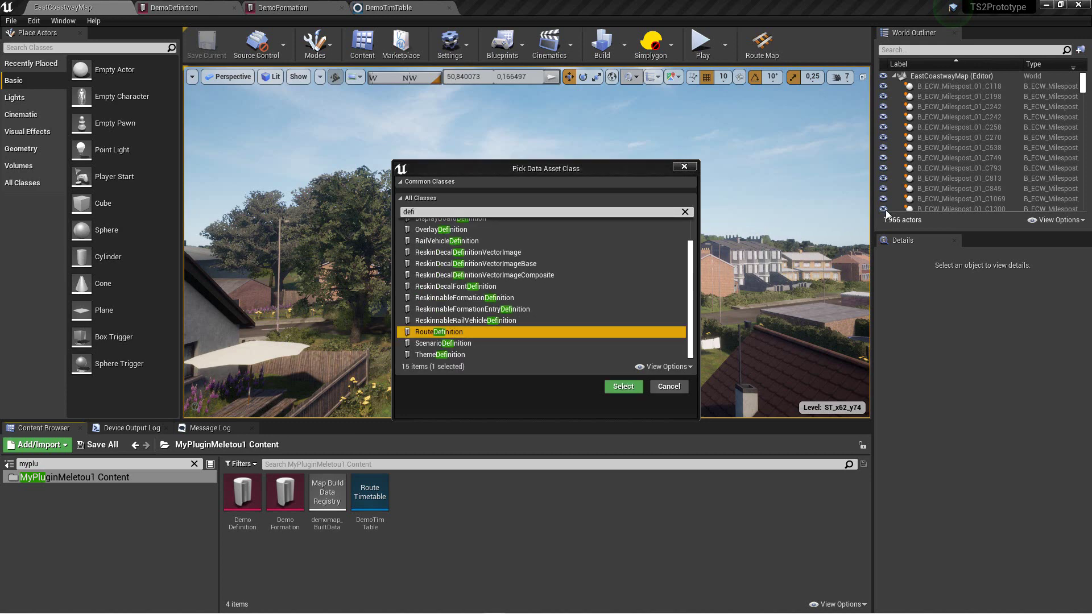
pyautogui.click(614, 384)
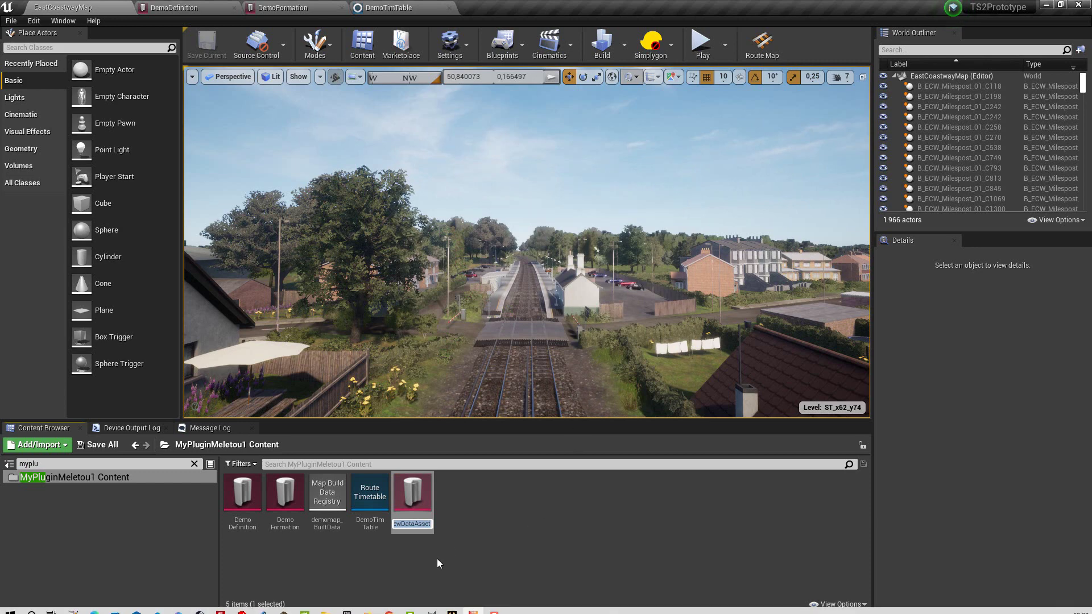
pyautogui.press('Return')
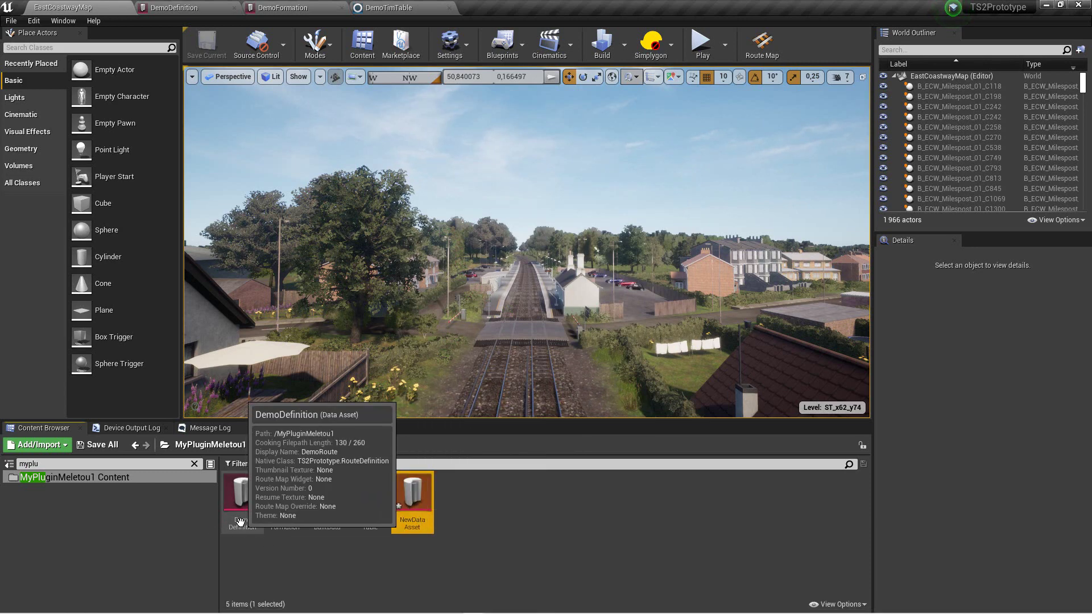
# - Delete the newly created RouteDefinition data asset from the plugin folder
pyautogui.rightClick(418, 500)
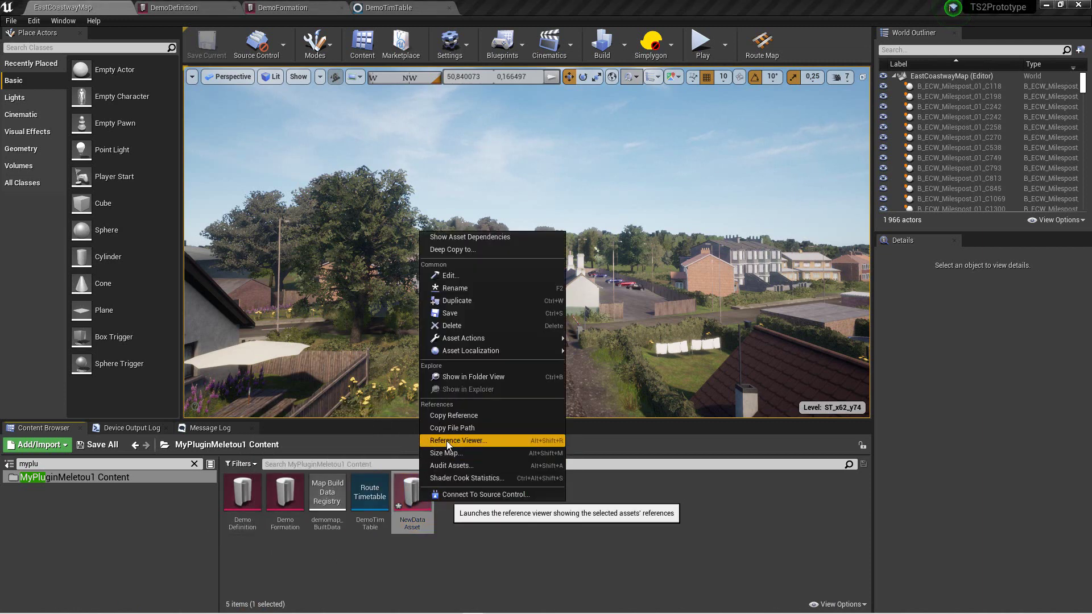
pyautogui.click(489, 323)
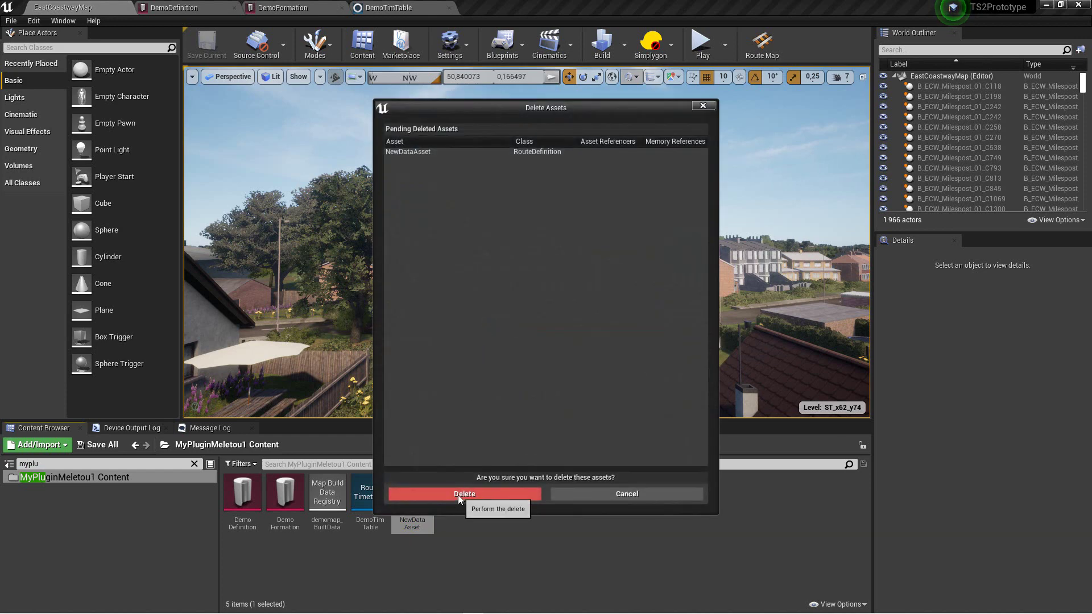
pyautogui.click(459, 495)
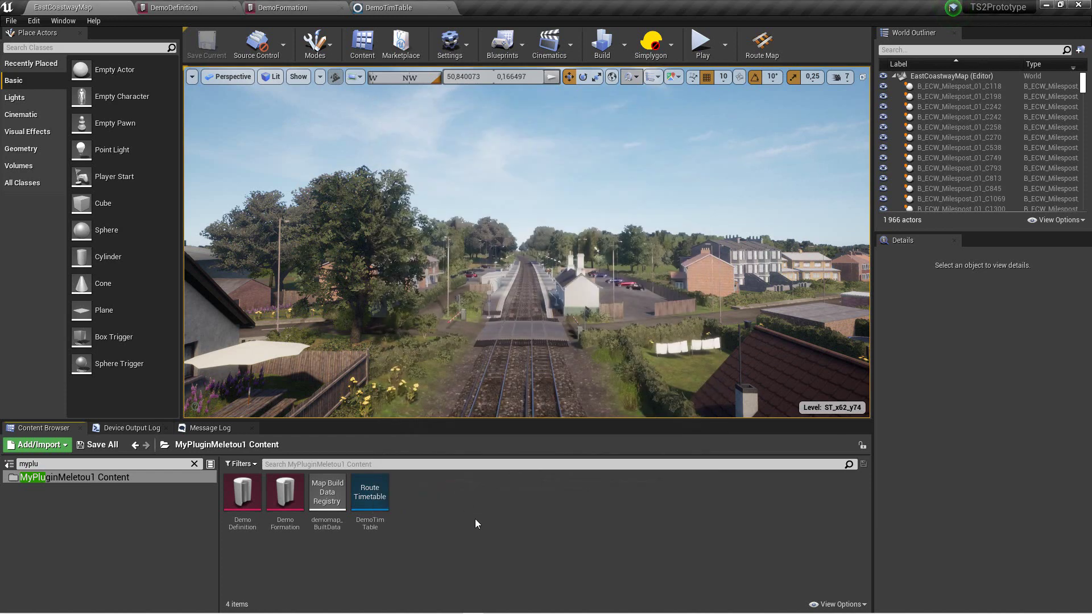
# - Review the Level choices in the DemoDefinition asset, save it and return to the EastCoastwayMap editor
pyautogui.doubleClick(247, 505)
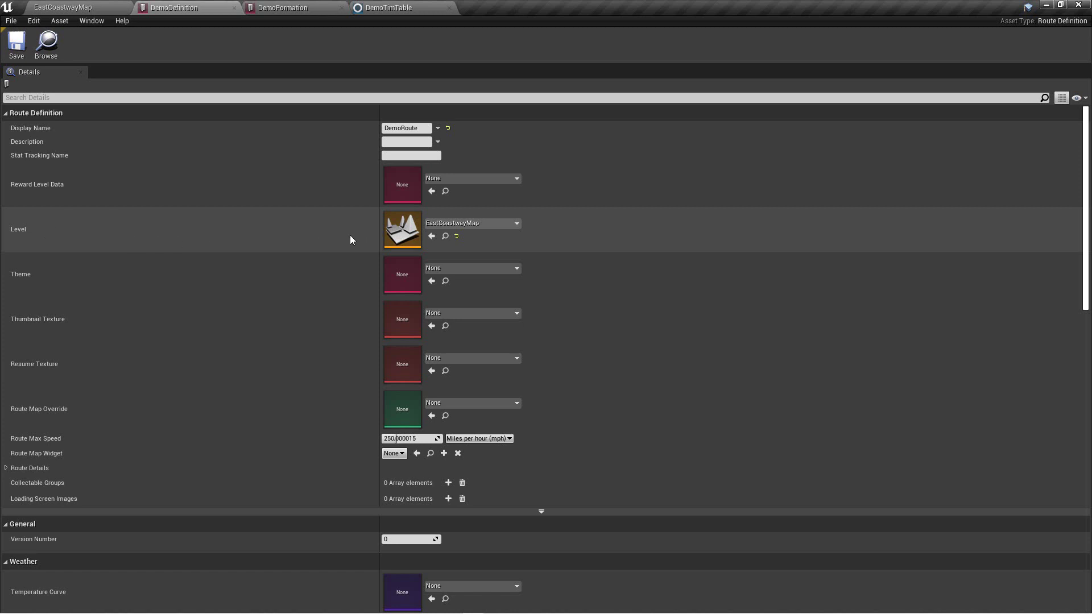
pyautogui.click(490, 227)
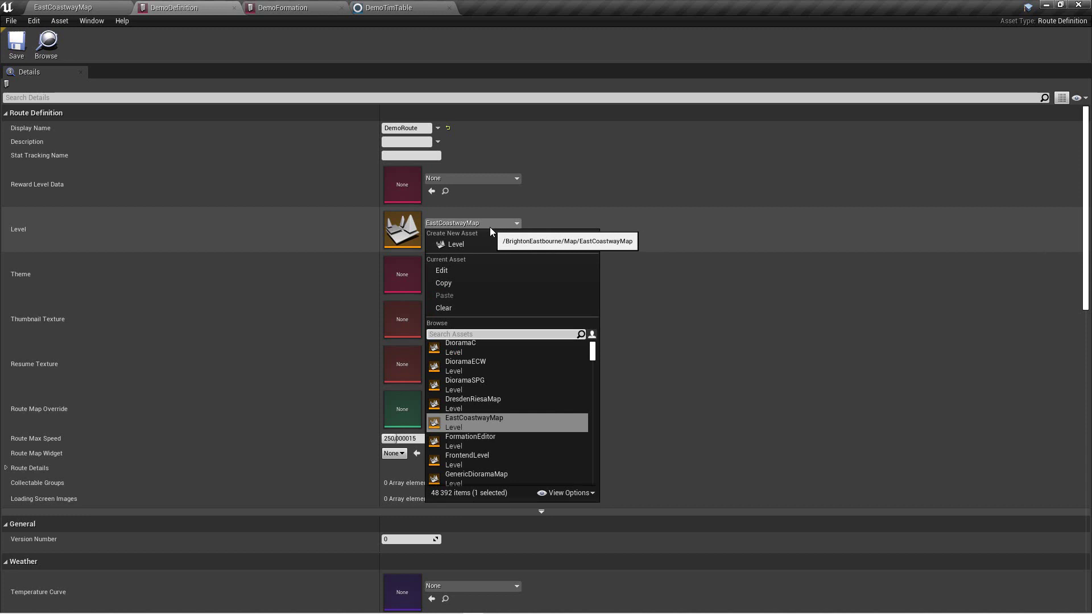
pyautogui.click(490, 227)
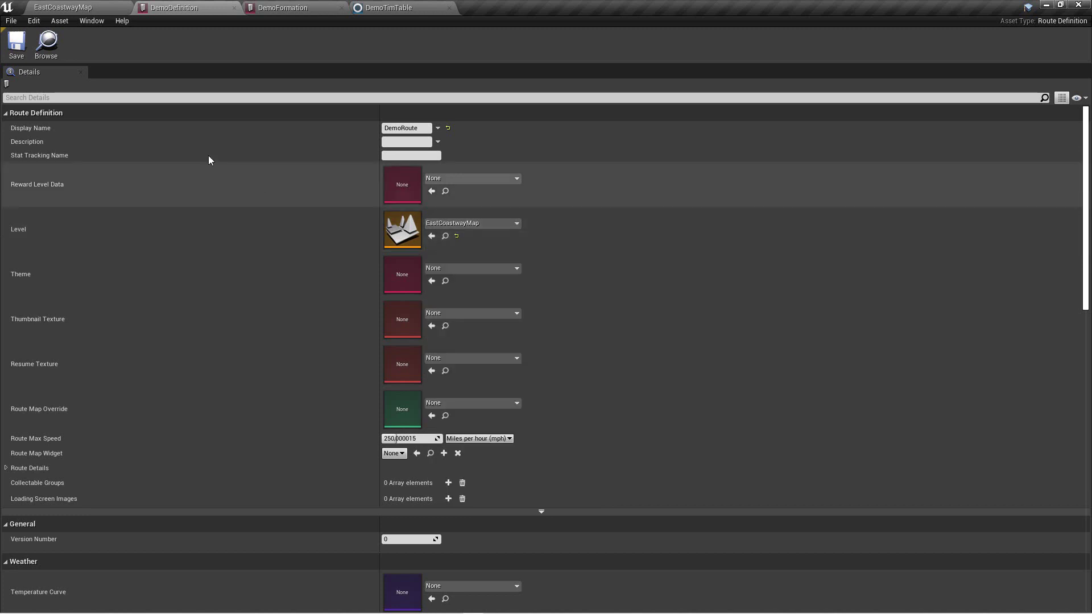
pyautogui.click(17, 45)
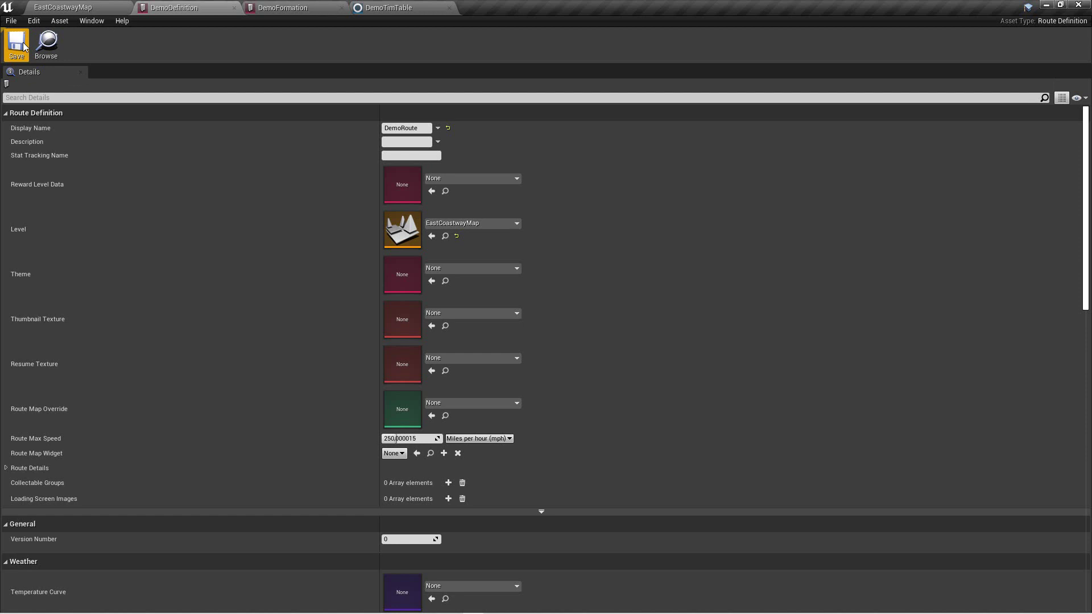
pyautogui.click(85, 8)
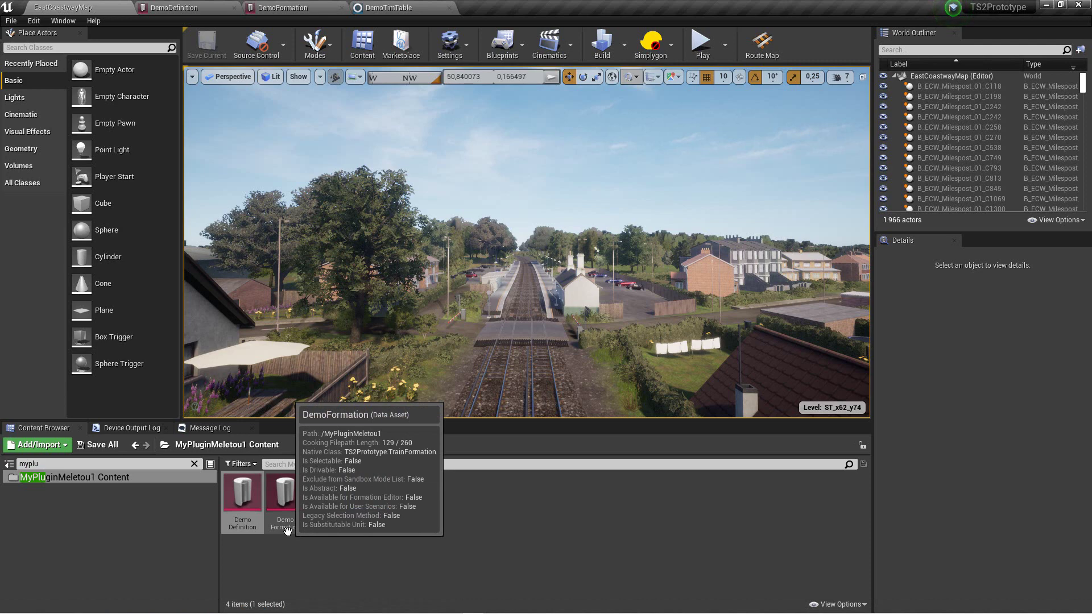
# - Create a data asset of class TrainFormation in the plugin folder with the default name, opening and closing it once
pyautogui.rightClick(448, 495)
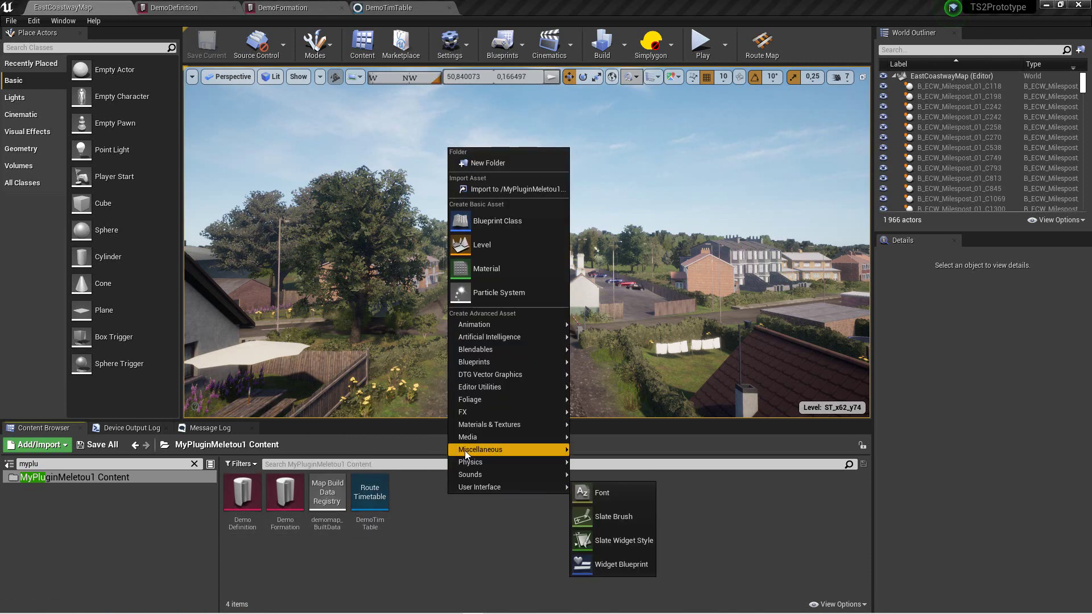
pyautogui.moveTo(467, 449)
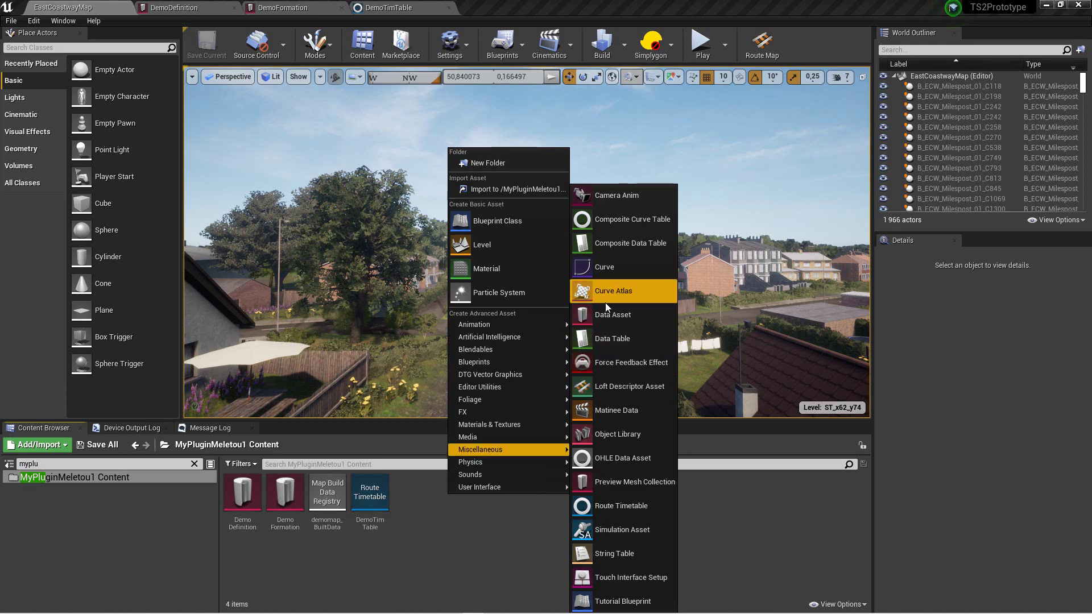
pyautogui.click(611, 317)
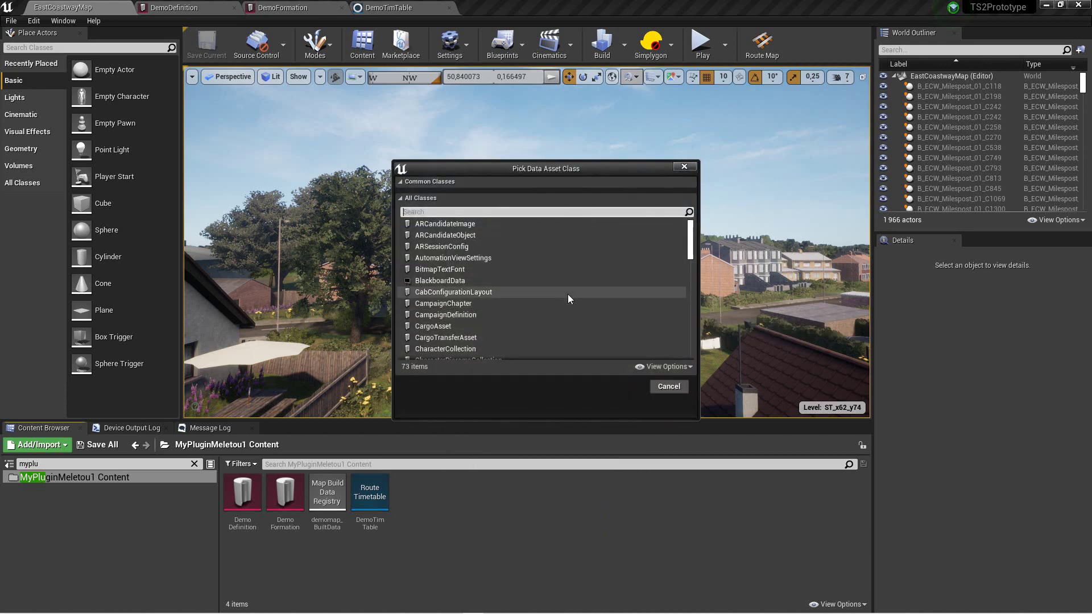
pyautogui.write('fo')
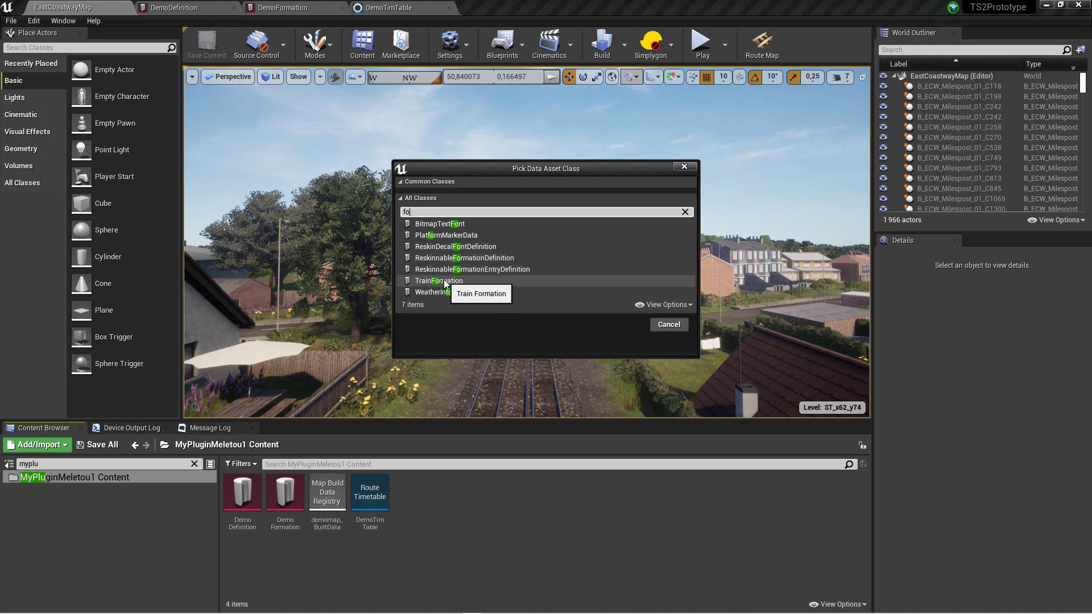
pyautogui.click(445, 281)
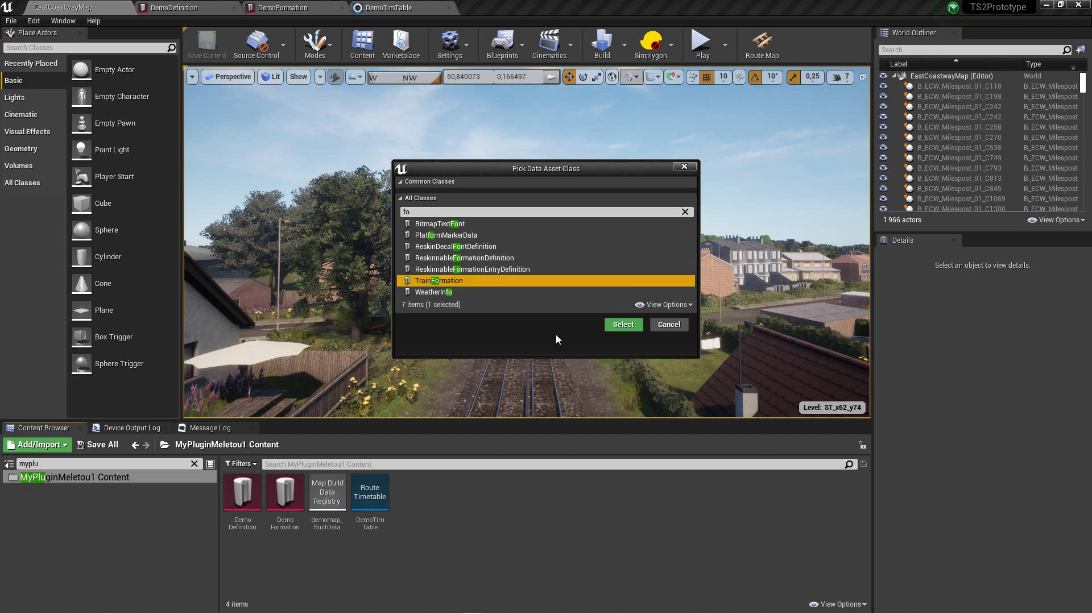
pyautogui.click(623, 325)
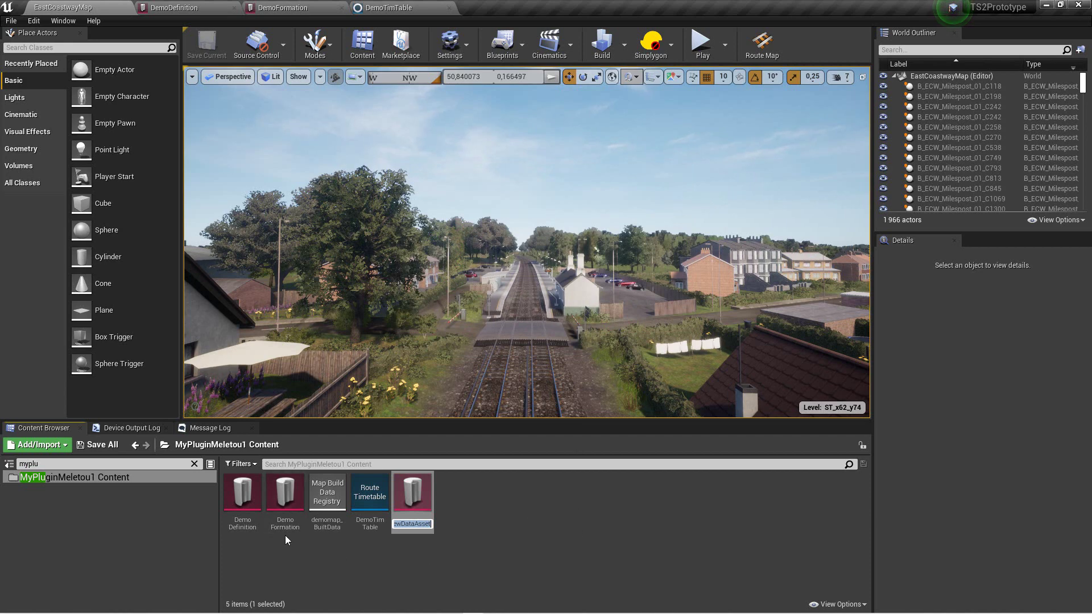
pyautogui.doubleClick(422, 503)
pyautogui.hotkey('ctrl', 'w')
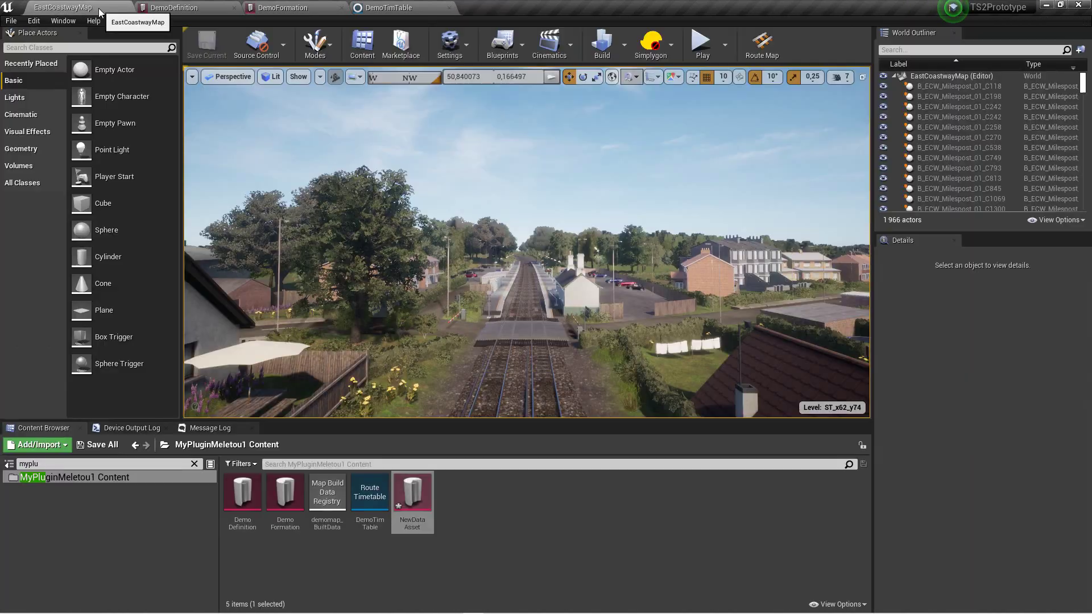
# - Delete the newly created TrainFormation data asset from the plugin folder
pyautogui.rightClick(410, 491)
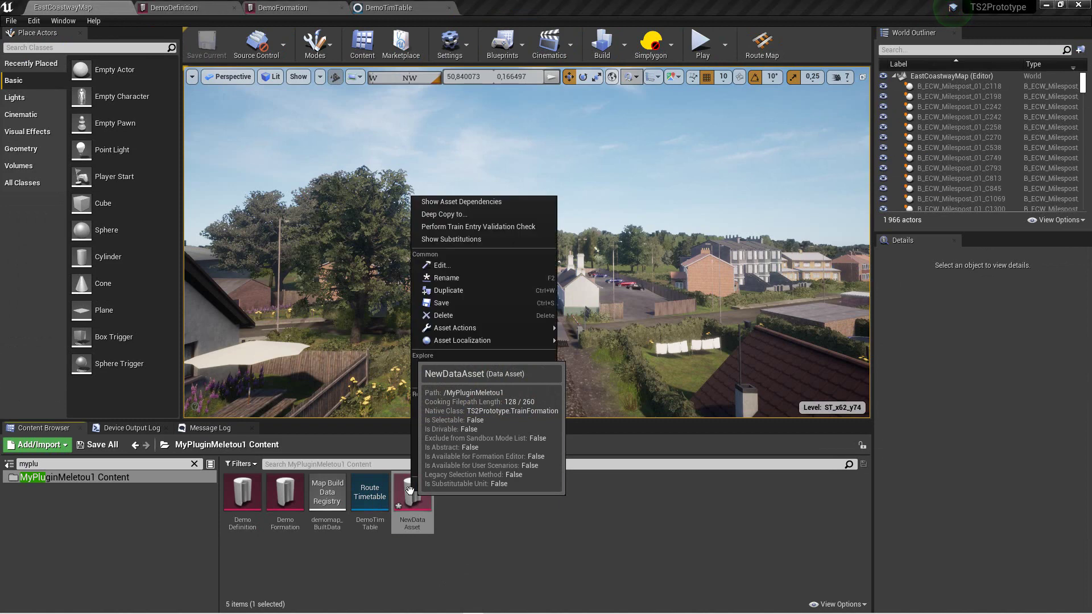
pyautogui.click(464, 319)
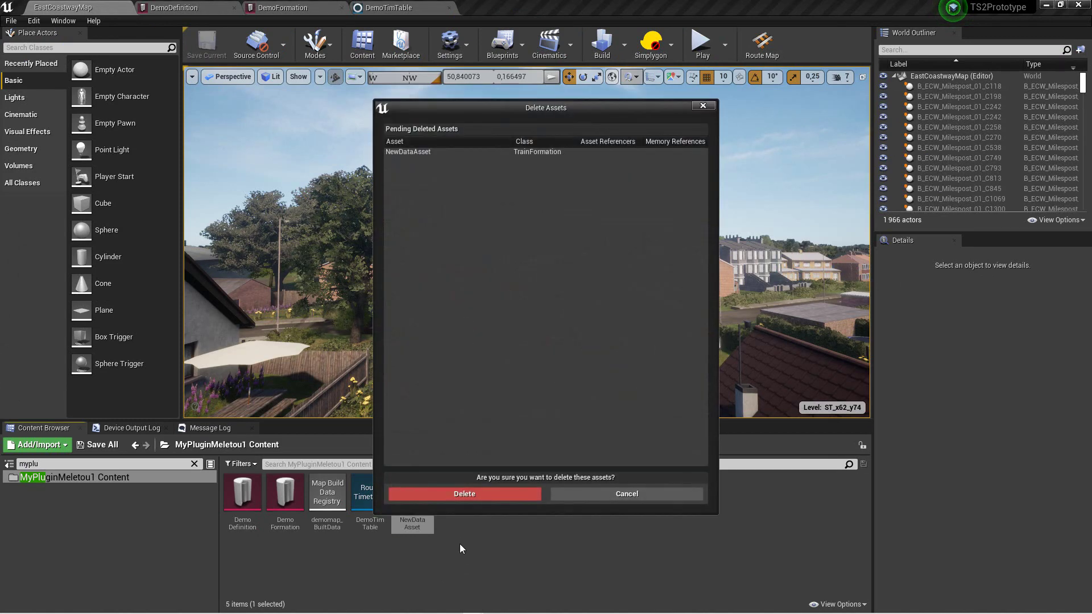
pyautogui.click(480, 493)
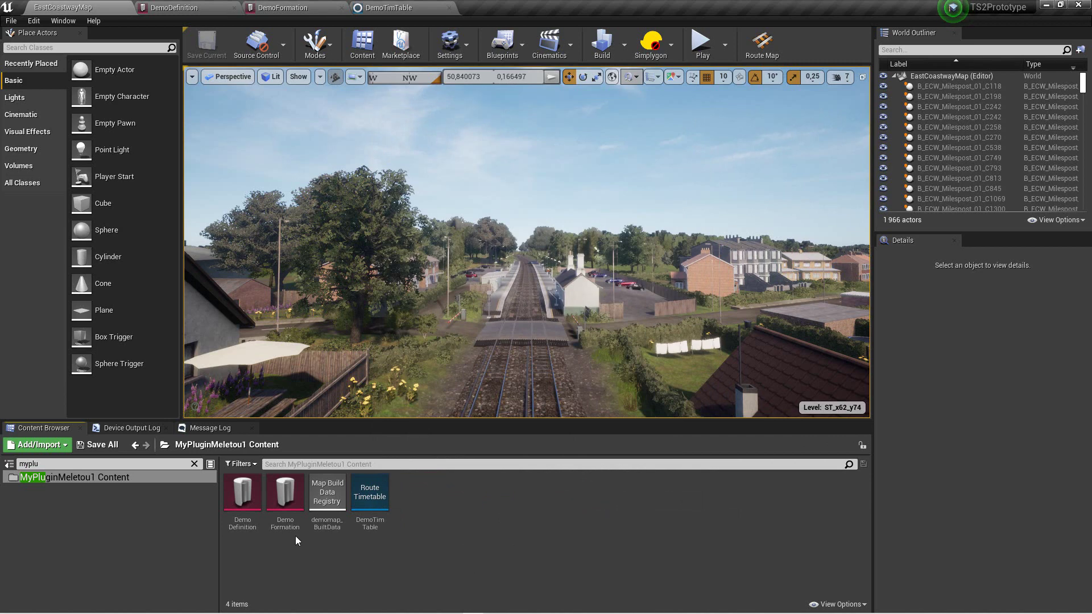
# - Examine the Formation entry settings of the DemoFormation asset, collapsing and re-expanding entry 0, and return to the EastCoastwayMap editor
pyautogui.click(282, 492)
pyautogui.doubleClick(283, 492)
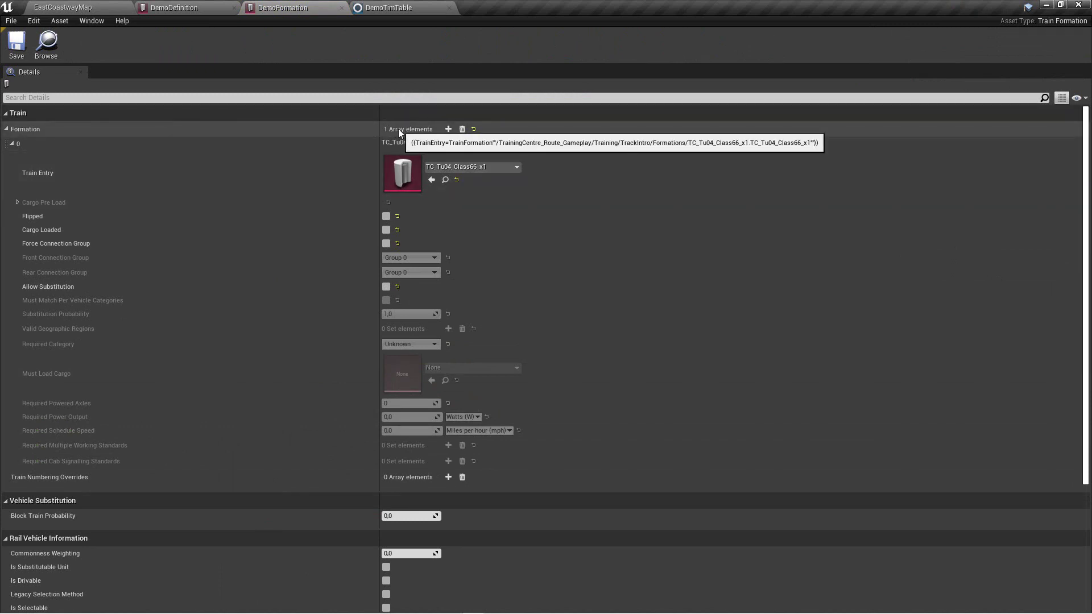
pyautogui.click(13, 144)
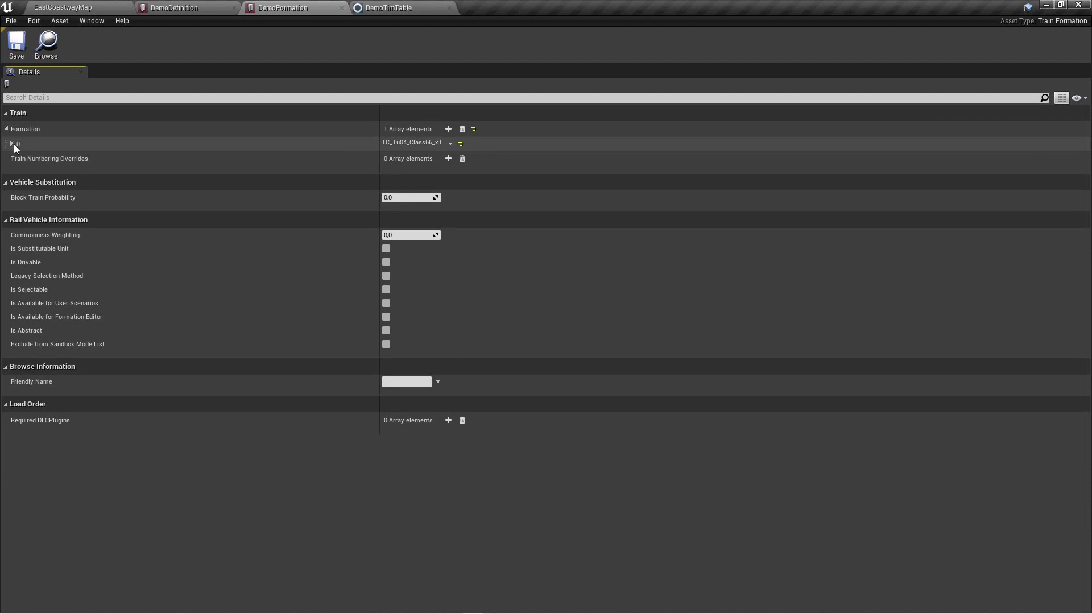
pyautogui.click(12, 144)
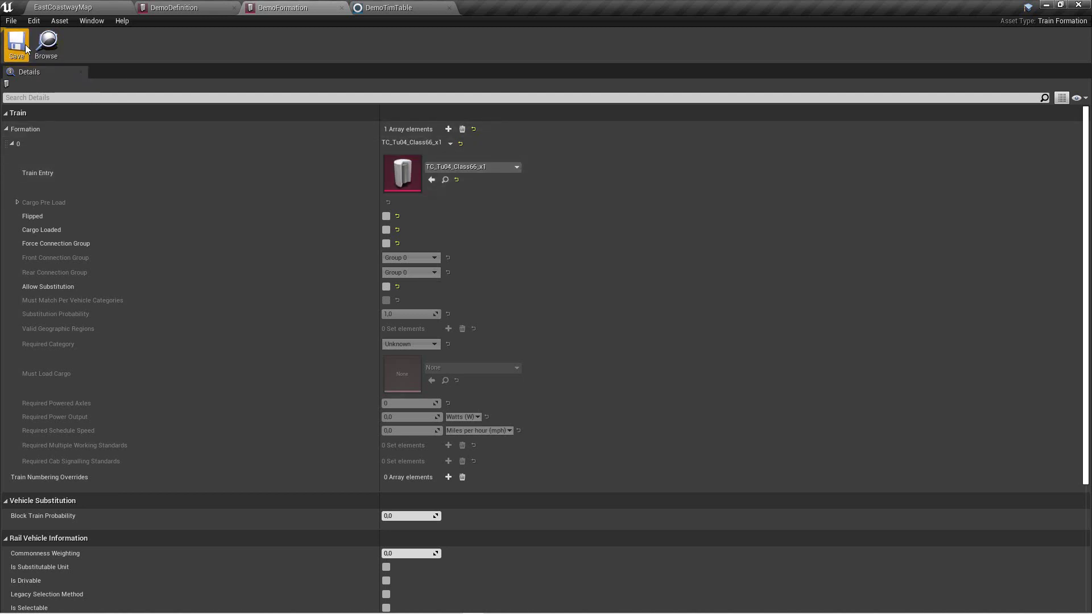
pyautogui.click(67, 7)
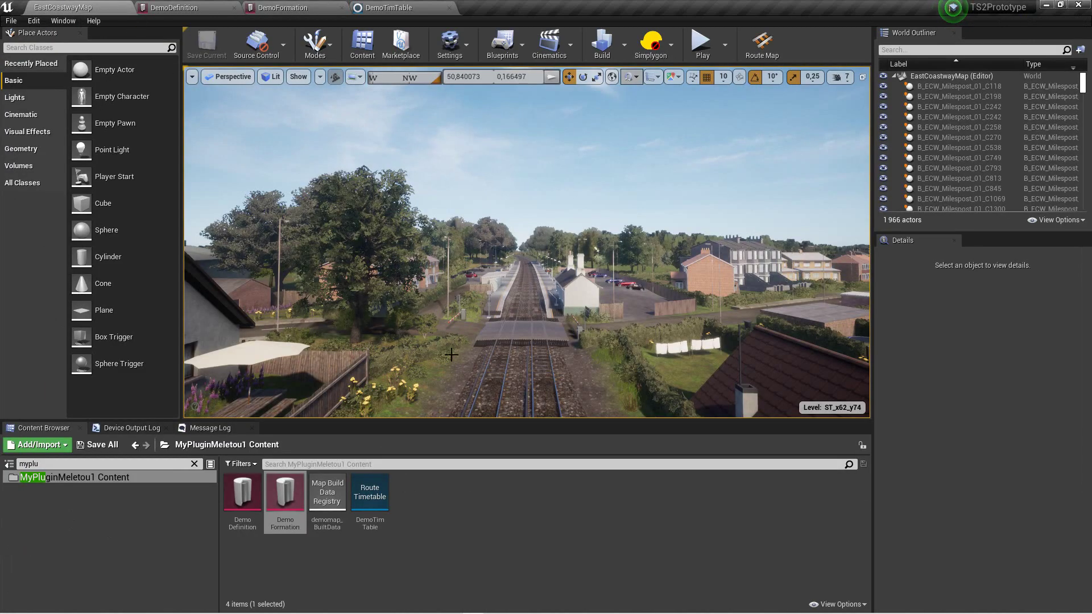
pyautogui.click(453, 494)
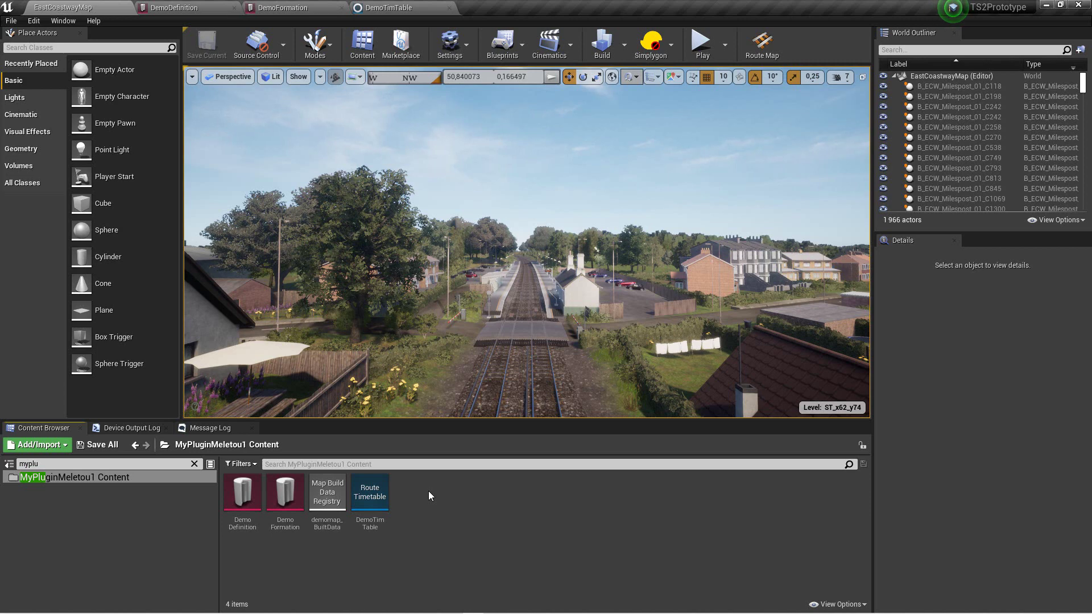
pyautogui.rightClick(429, 496)
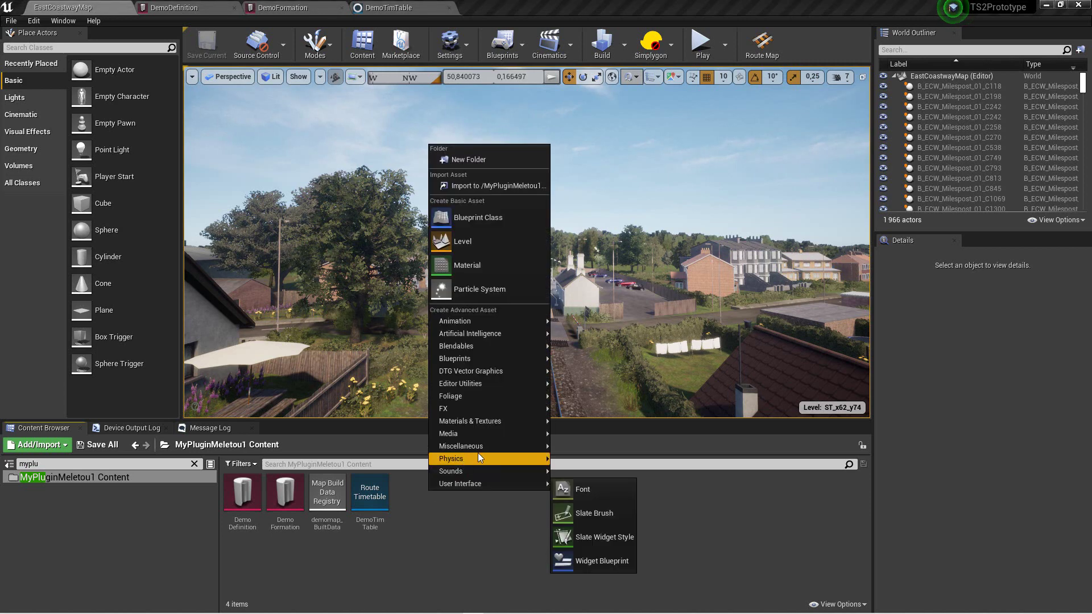
pyautogui.moveTo(484, 448)
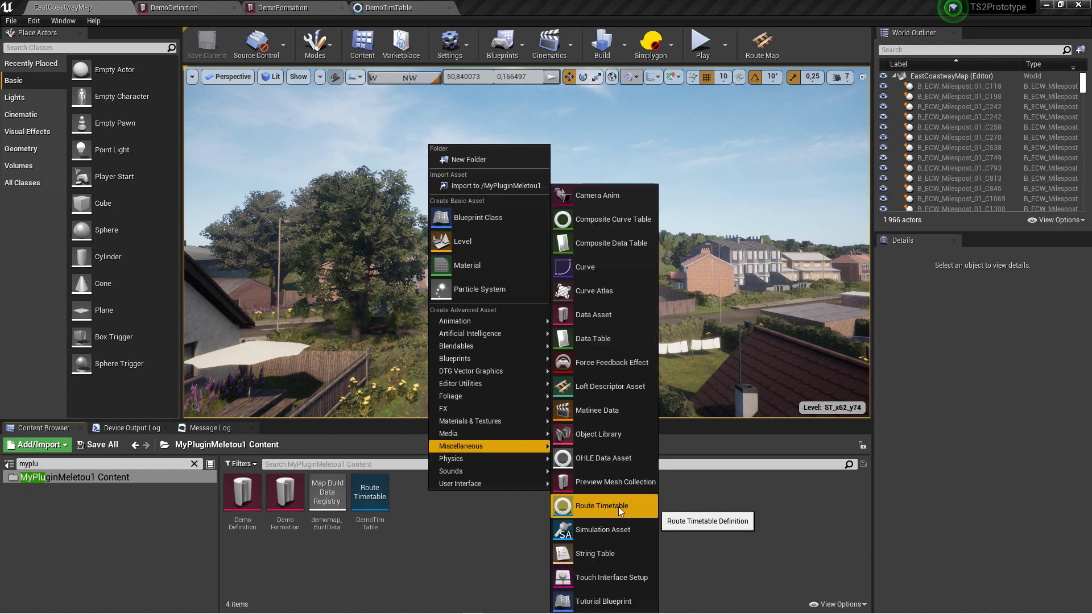
pyautogui.click(461, 531)
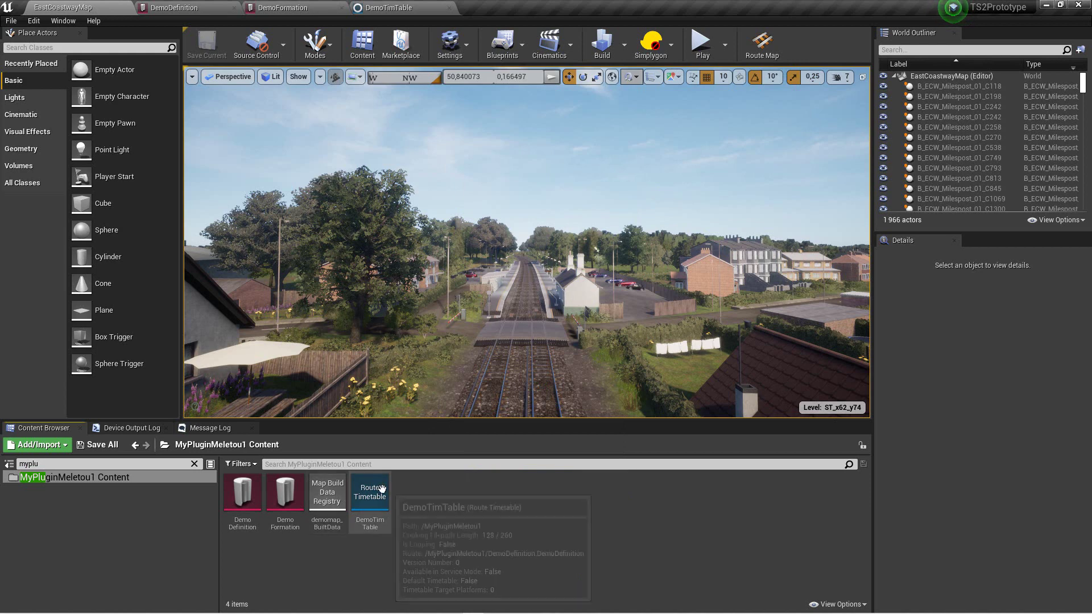
# - Open the DemoTimTable asset, check its timetable defaults and select the NewFormation node to show its formation settings
pyautogui.doubleClick(382, 489)
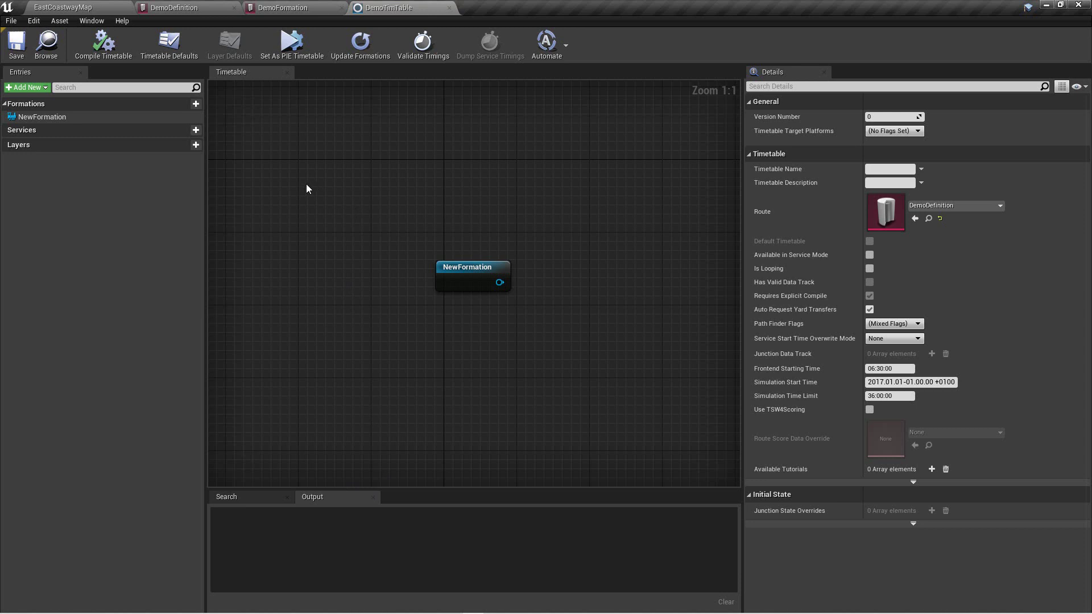
pyautogui.click(193, 52)
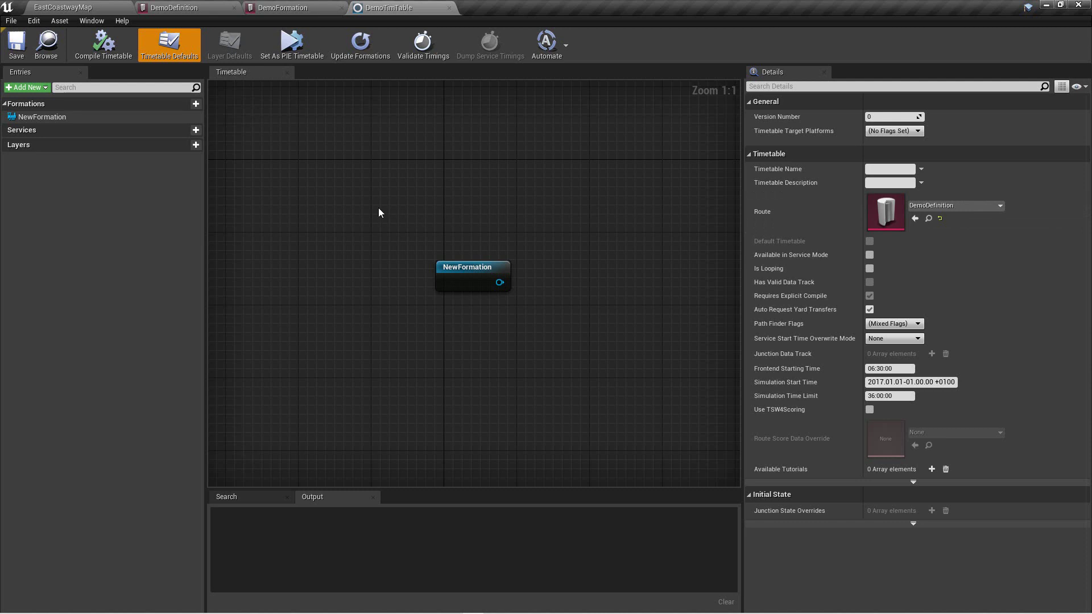
pyautogui.rightClick(370, 192)
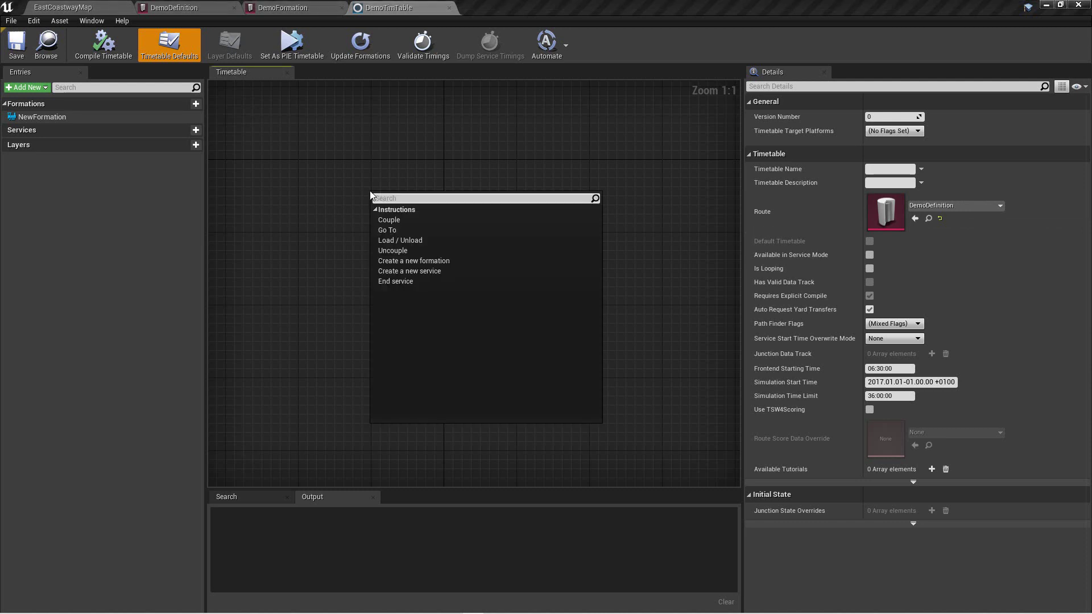
pyautogui.click(414, 262)
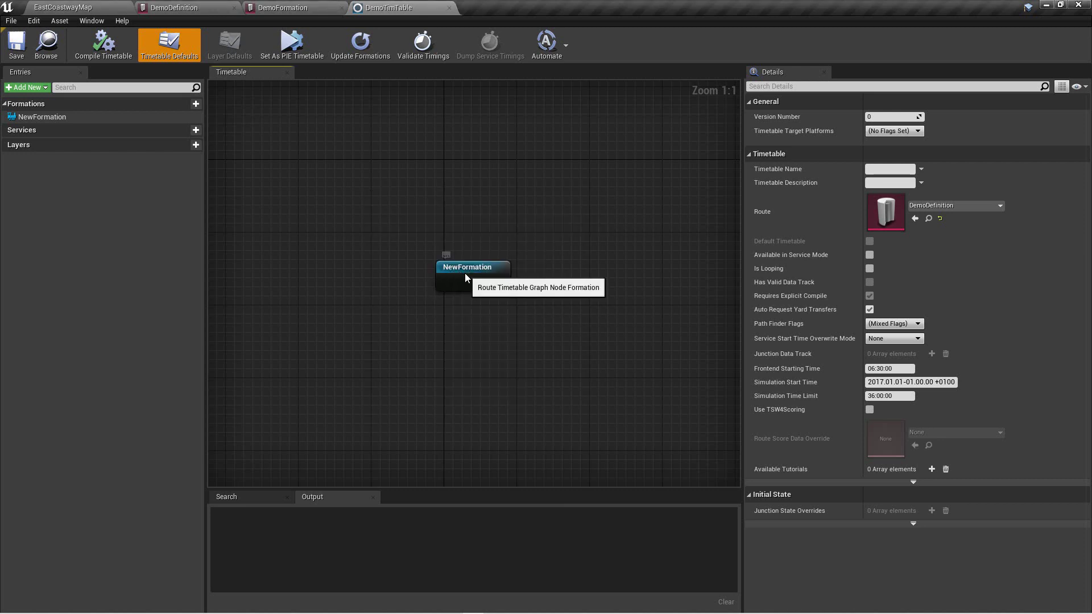
pyautogui.click(465, 273)
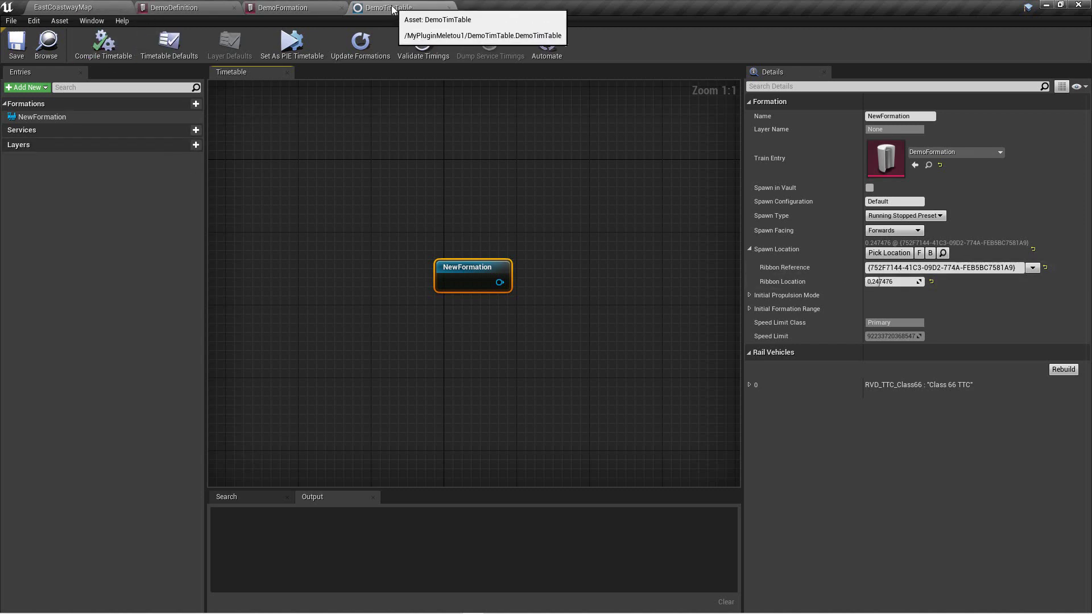
# - With DemoTimTable floating over the EastCoastwayMap view, pick NewFormation's spawn location on the left track just before the level crossing
pyautogui.moveTo(393, 10); pyautogui.dragTo(628, 197)
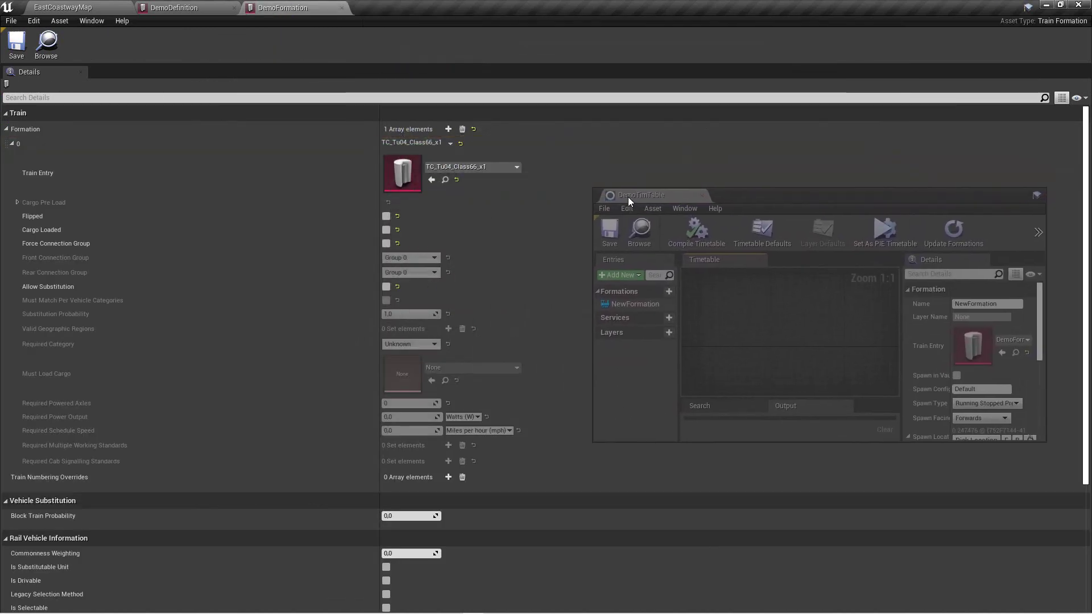
pyautogui.click(80, 8)
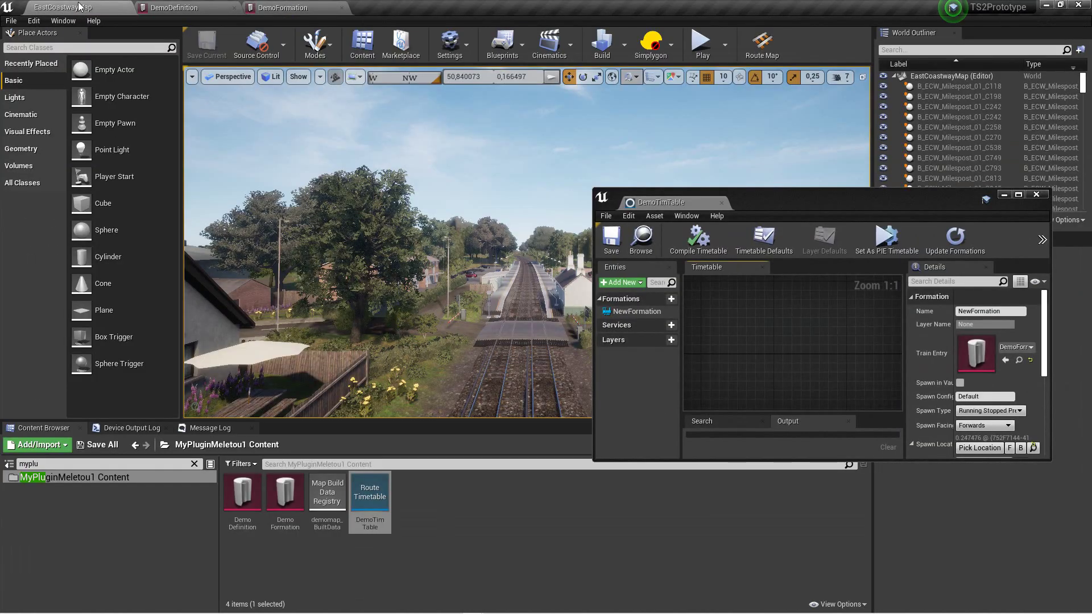
pyautogui.click(981, 448)
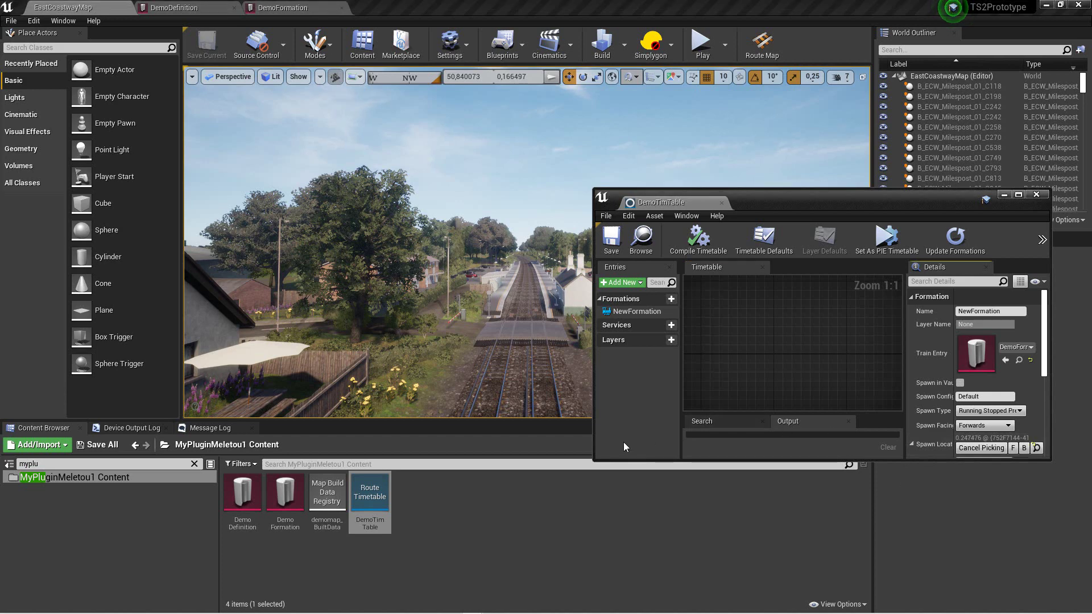
pyautogui.click(493, 383)
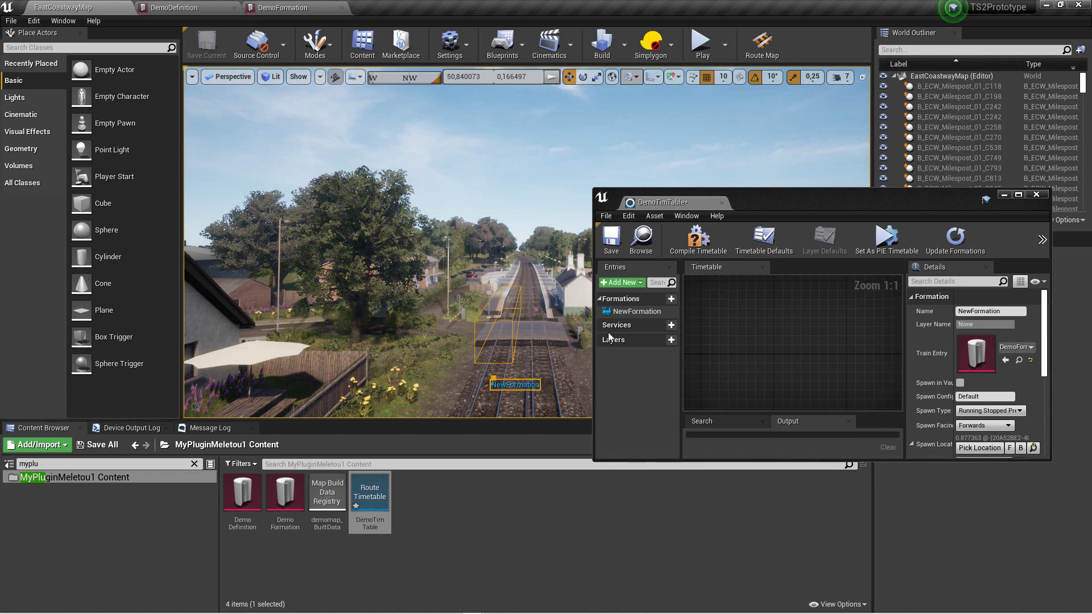
# - Compile and save the DemoTimTable timetable, closing its floating window
pyautogui.click(704, 244)
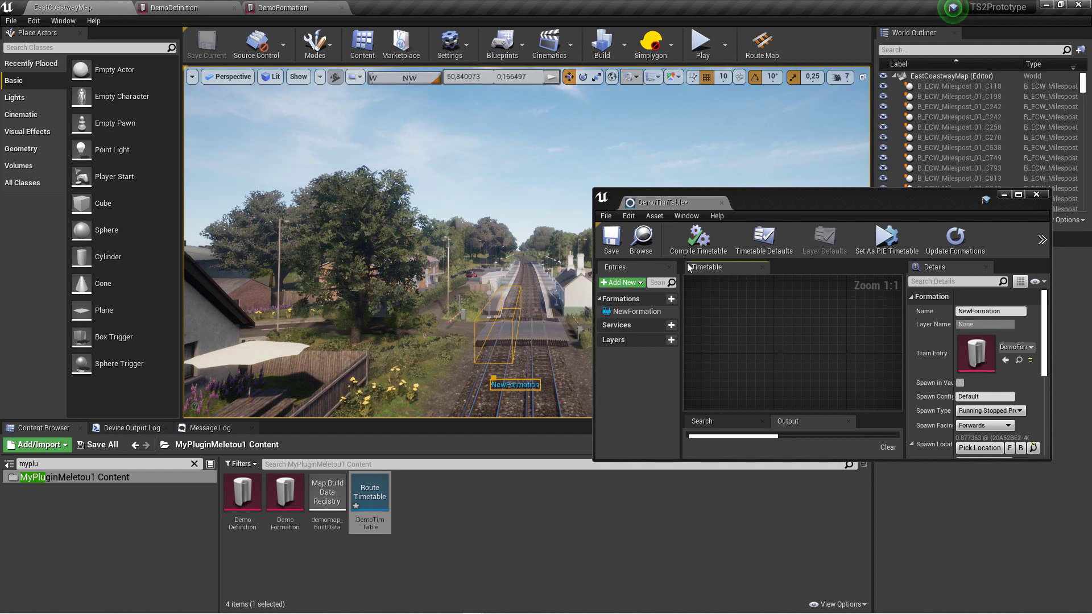
pyautogui.click(611, 246)
pyautogui.click(1036, 196)
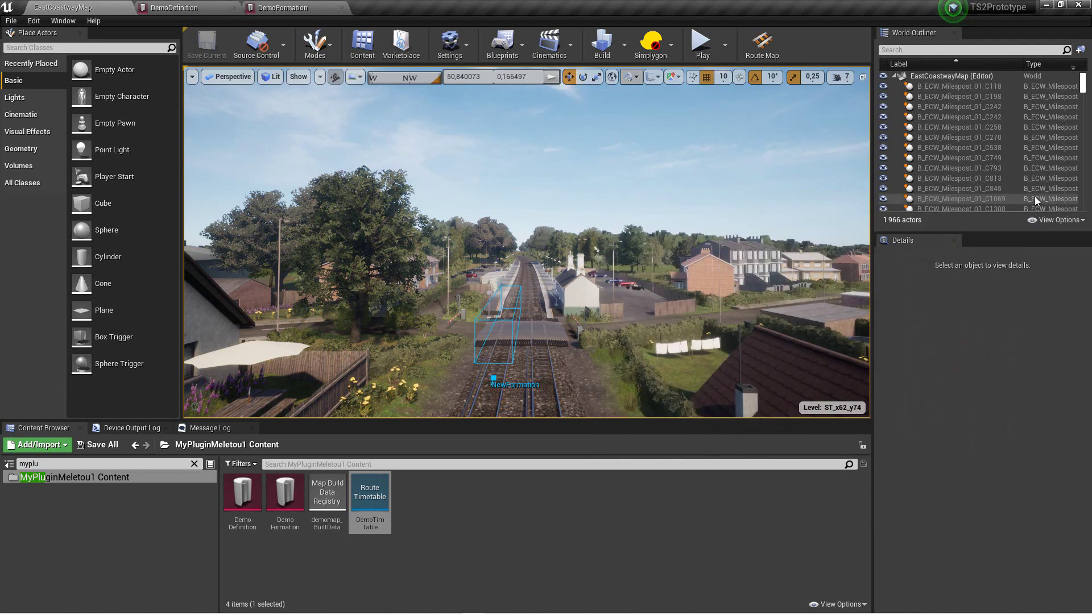
# - Check that the play options use the DemoTimTable timetable and start playing the level in the selected viewport
pyautogui.press('w')
pyautogui.moveTo(596, 372); pyautogui.dragTo(581, 390, button='right')
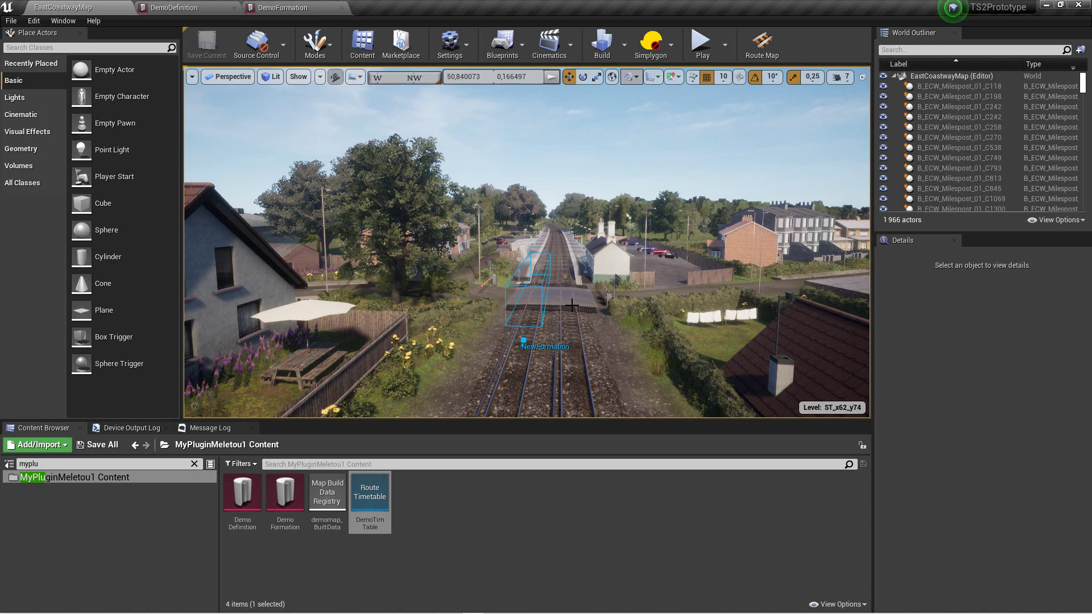
pyautogui.click(726, 48)
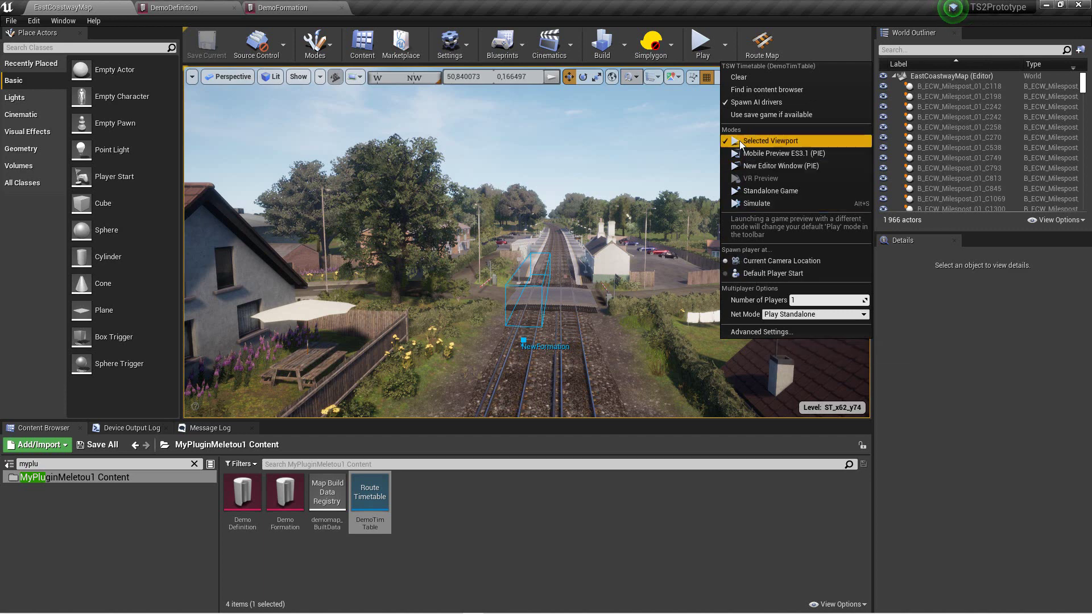
pyautogui.click(698, 42)
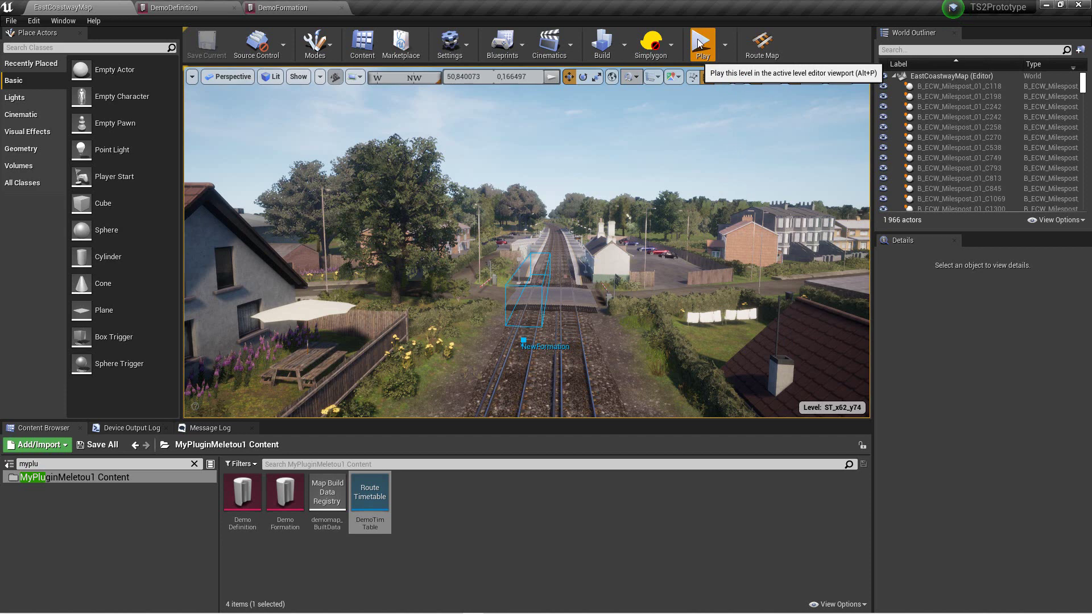
pyautogui.click(703, 45)
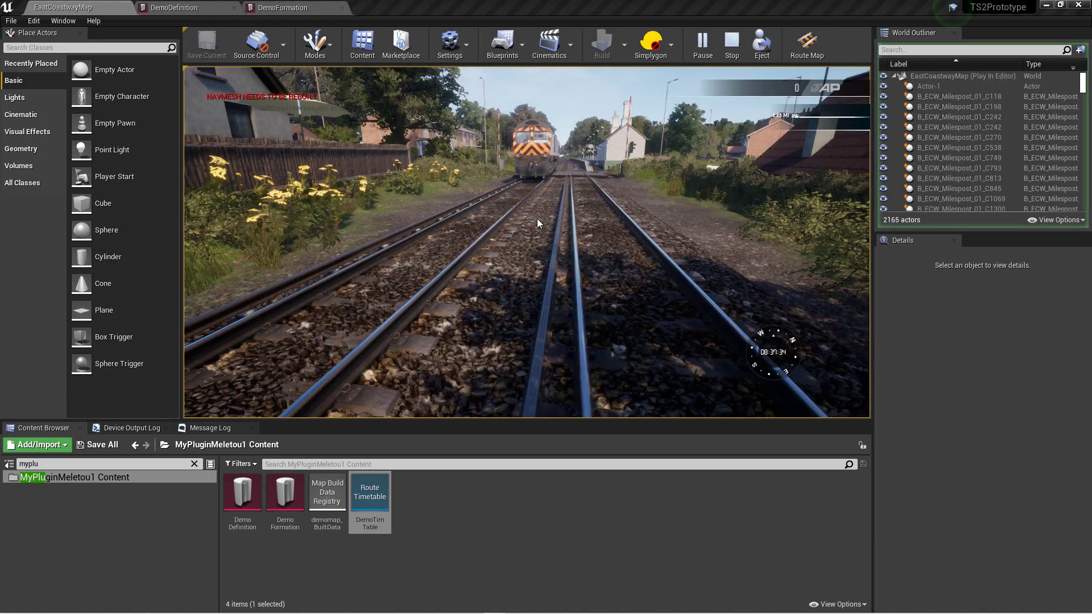
# - Show the running game in full screen, walk to the spawned locomotive and climb its side ladder
pyautogui.click(540, 213)
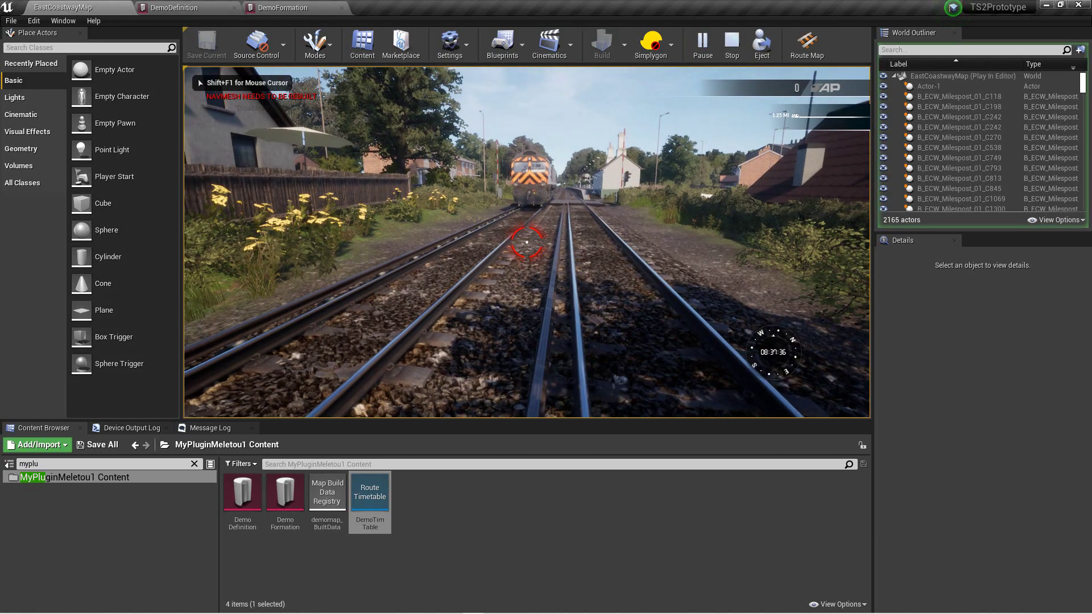
pyautogui.press('w')
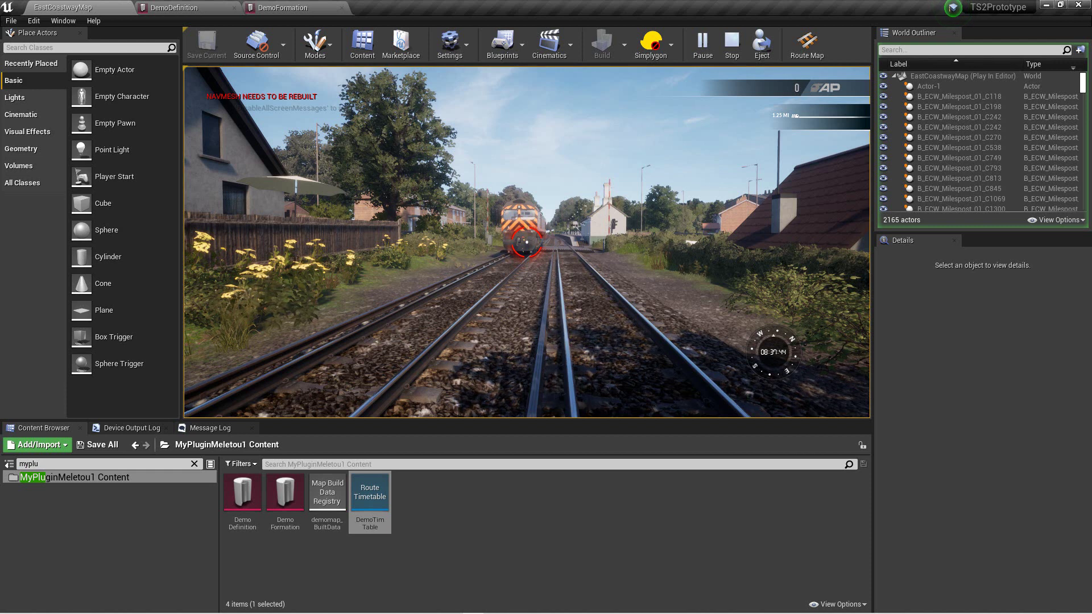
pyautogui.press('F11')
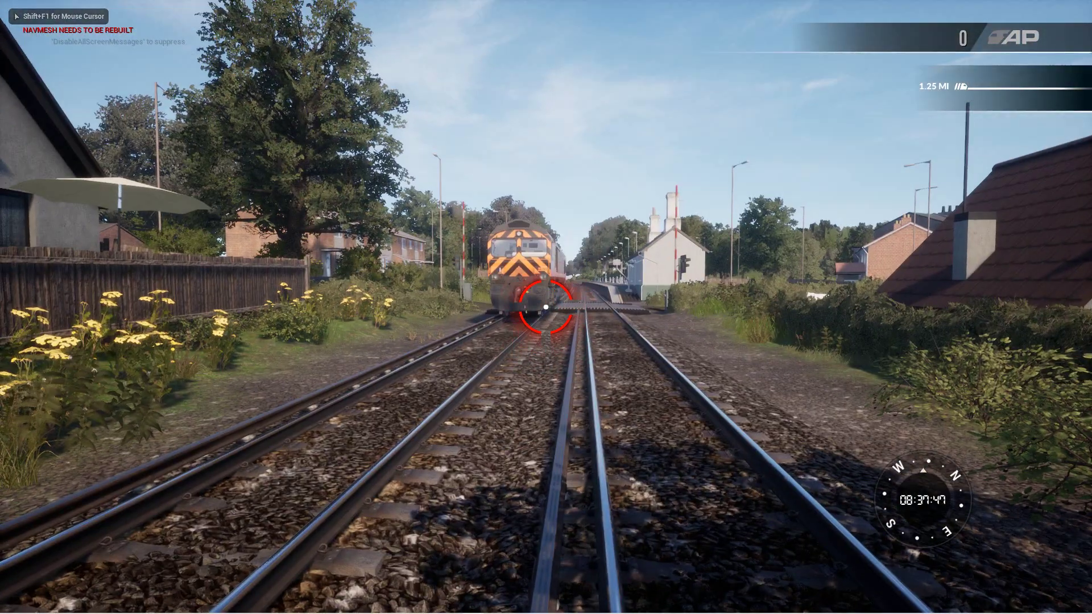
pyautogui.press('w')
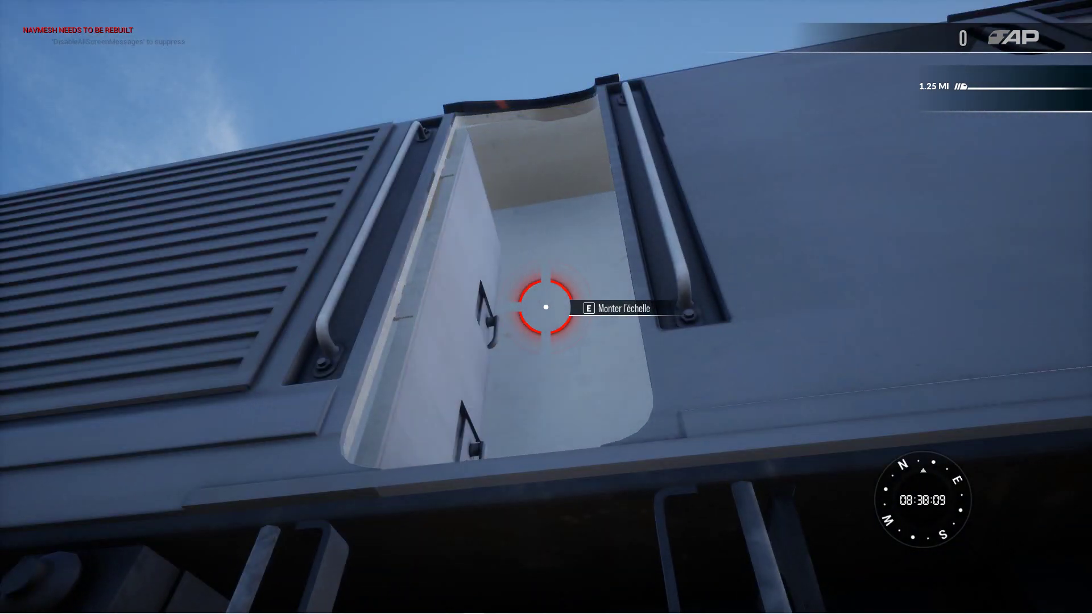
pyautogui.press('e')
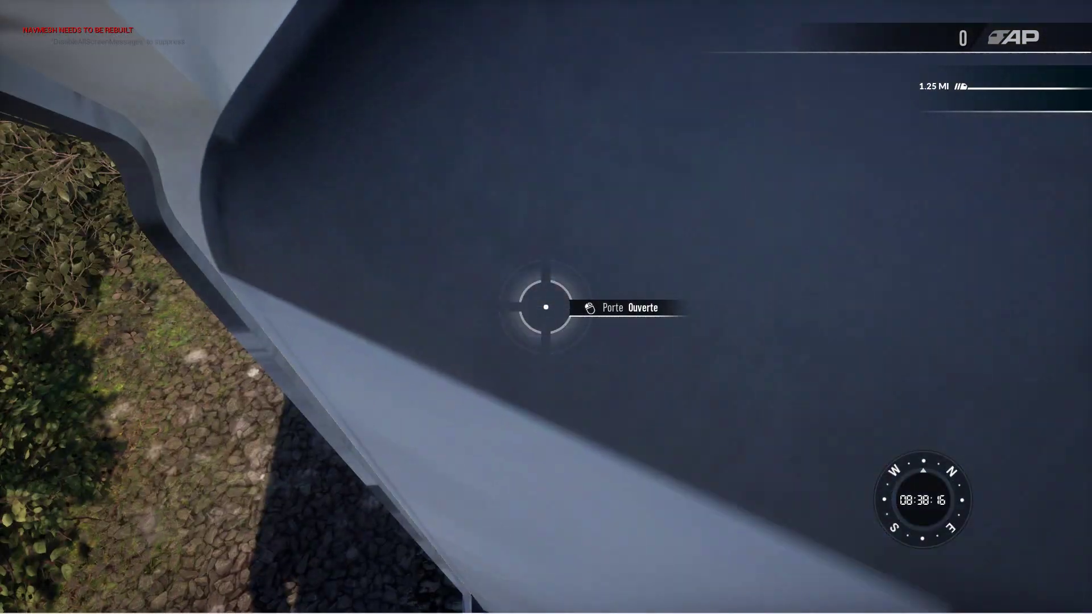
# - Go through the locomotive's doors into the cab and sit on the driver's seat beside the controller console
pyautogui.click(546, 307)
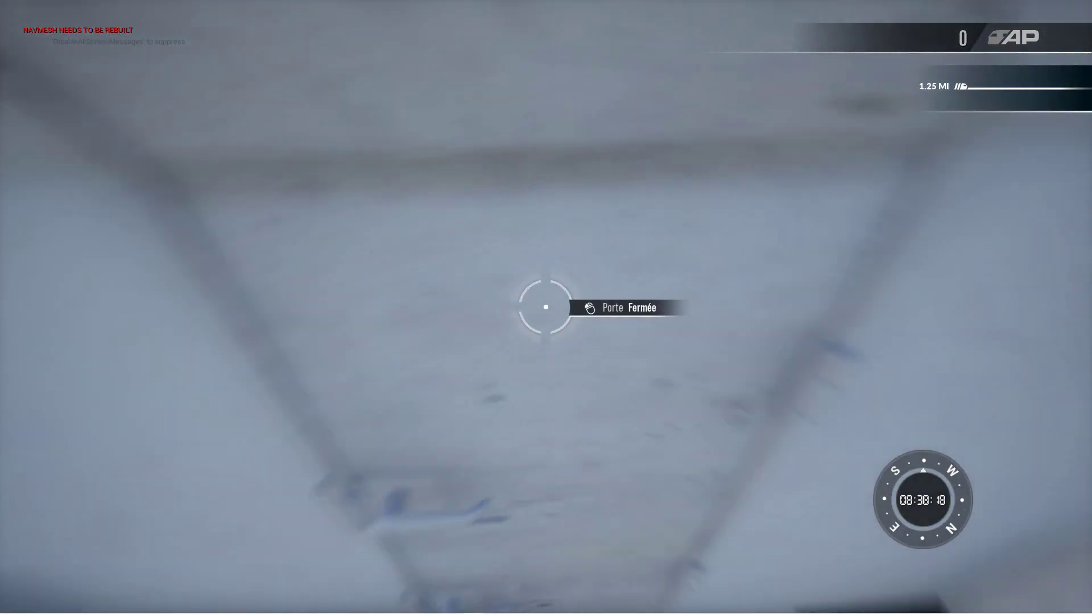
pyautogui.click(546, 307)
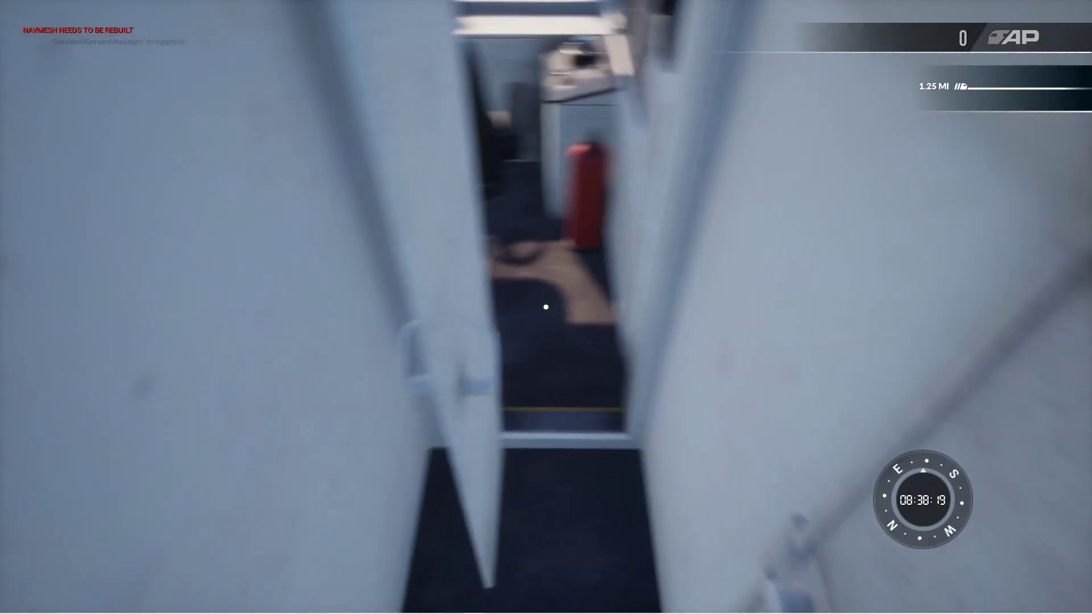
pyautogui.press('w')
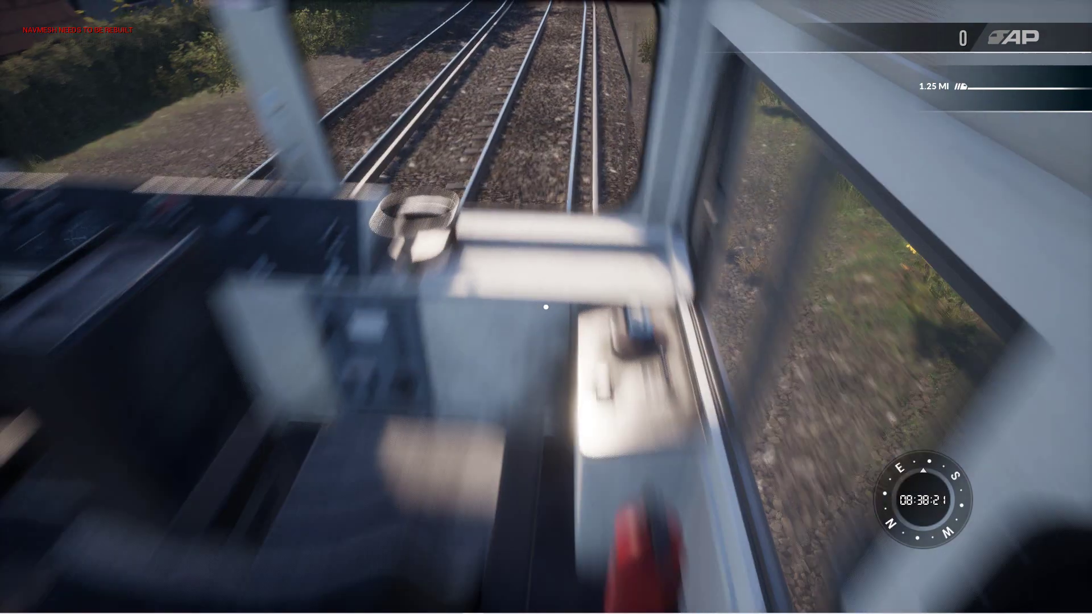
pyautogui.press('s')
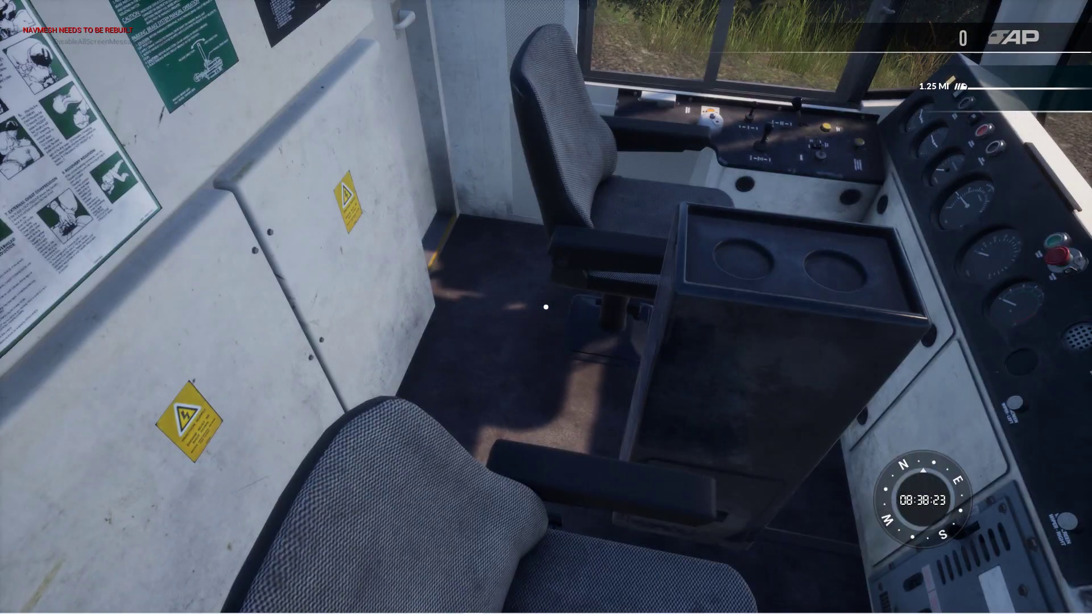
pyautogui.press('w')
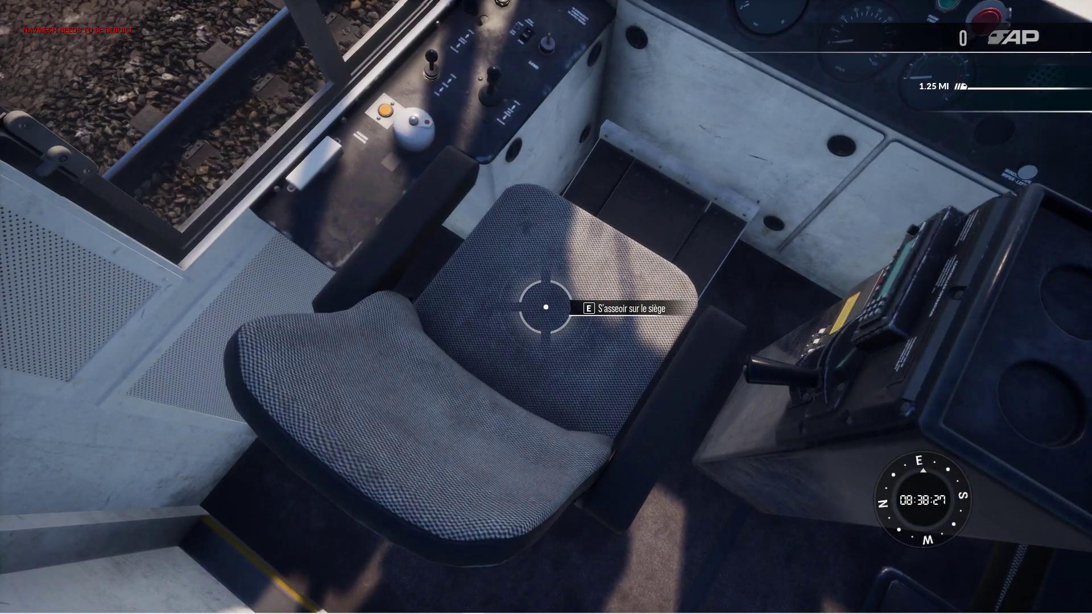
pyautogui.press('e')
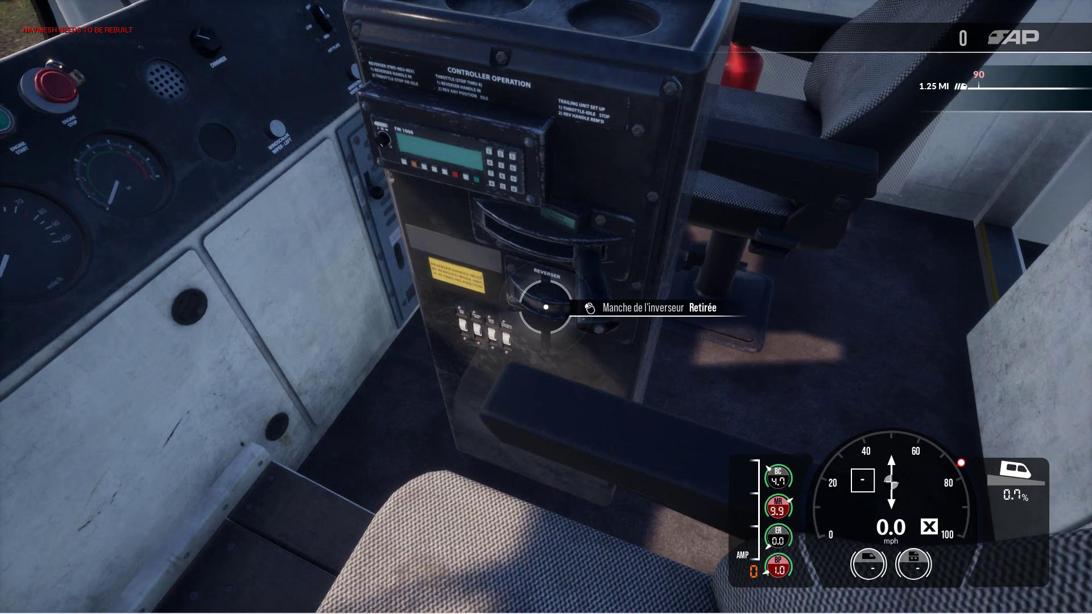
# - Insert the reverser handle, set it to forward and move the traction controller to notch 6
pyautogui.click(546, 307)
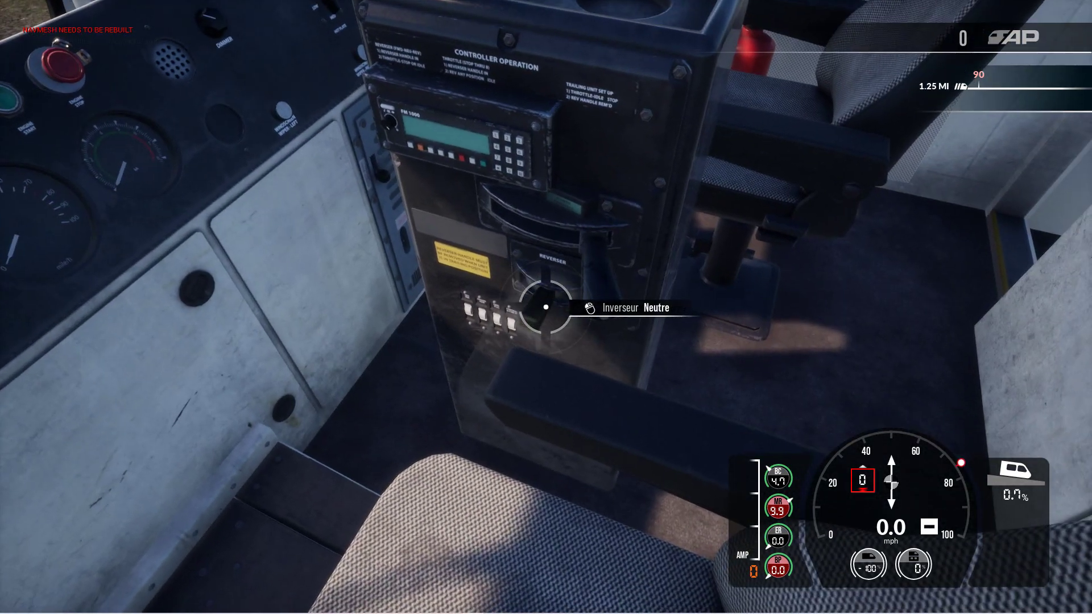
pyautogui.moveTo(546, 307); pyautogui.dragTo(610, 347)
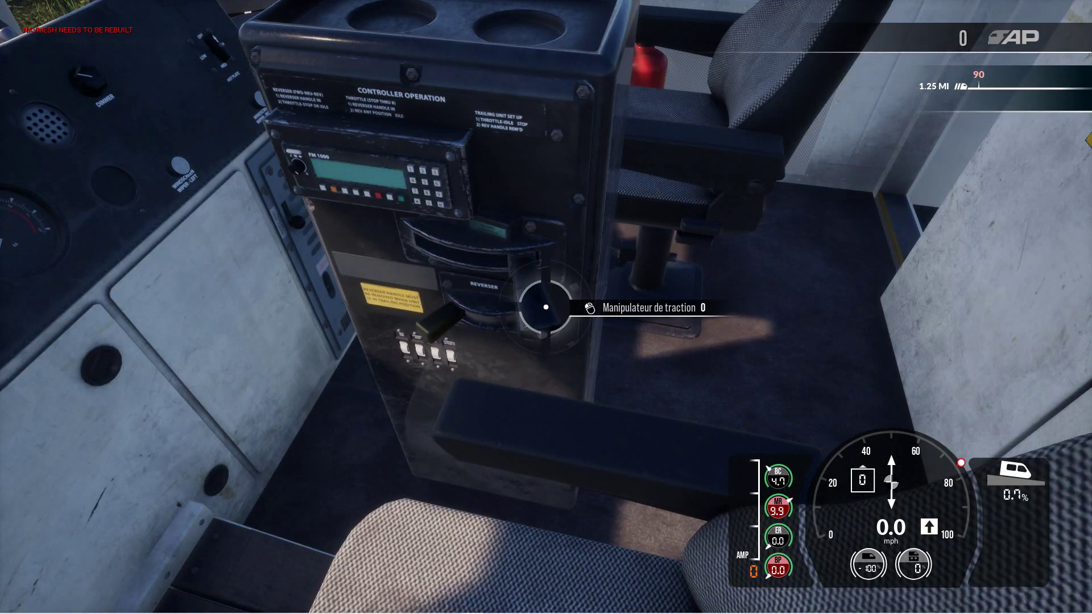
pyautogui.click(547, 307)
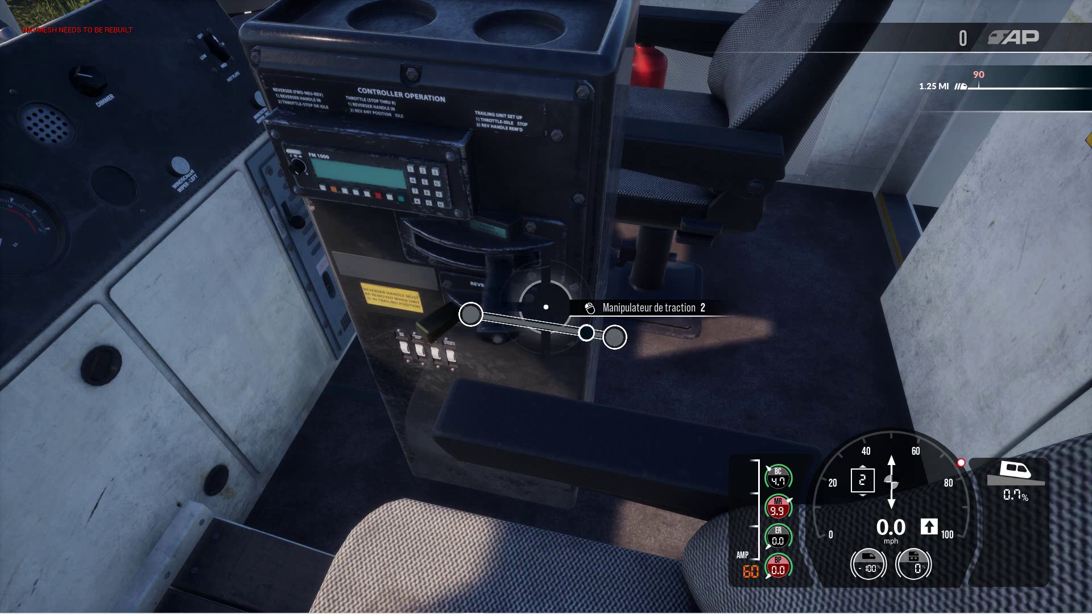
pyautogui.moveTo(586, 332); pyautogui.dragTo(512, 321)
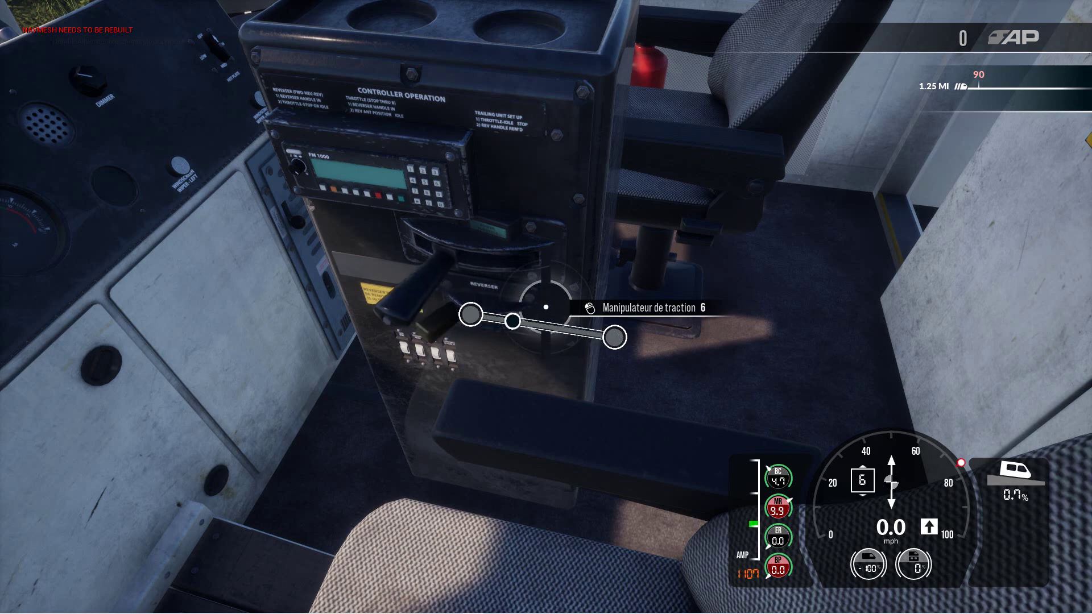